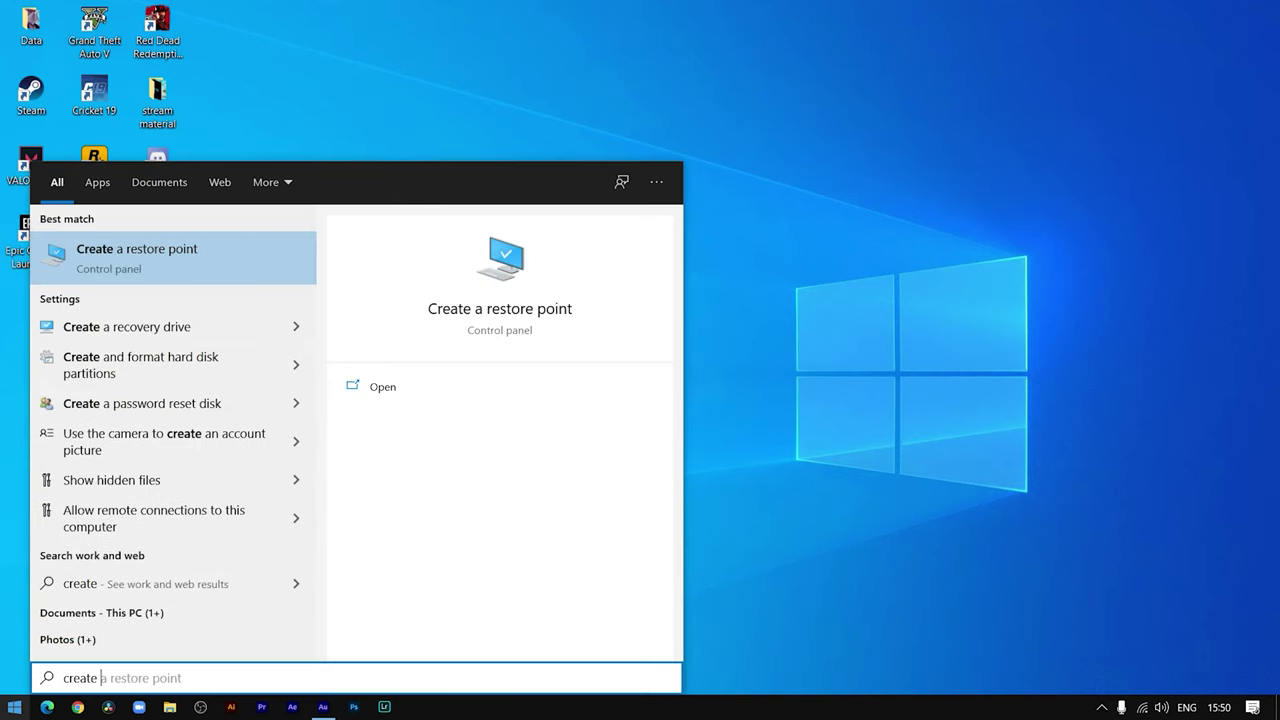
# Review System Protection drive settings, confirming protection is On for SSD (C:) and Off elsewhere.
pyautogui.press('Return')
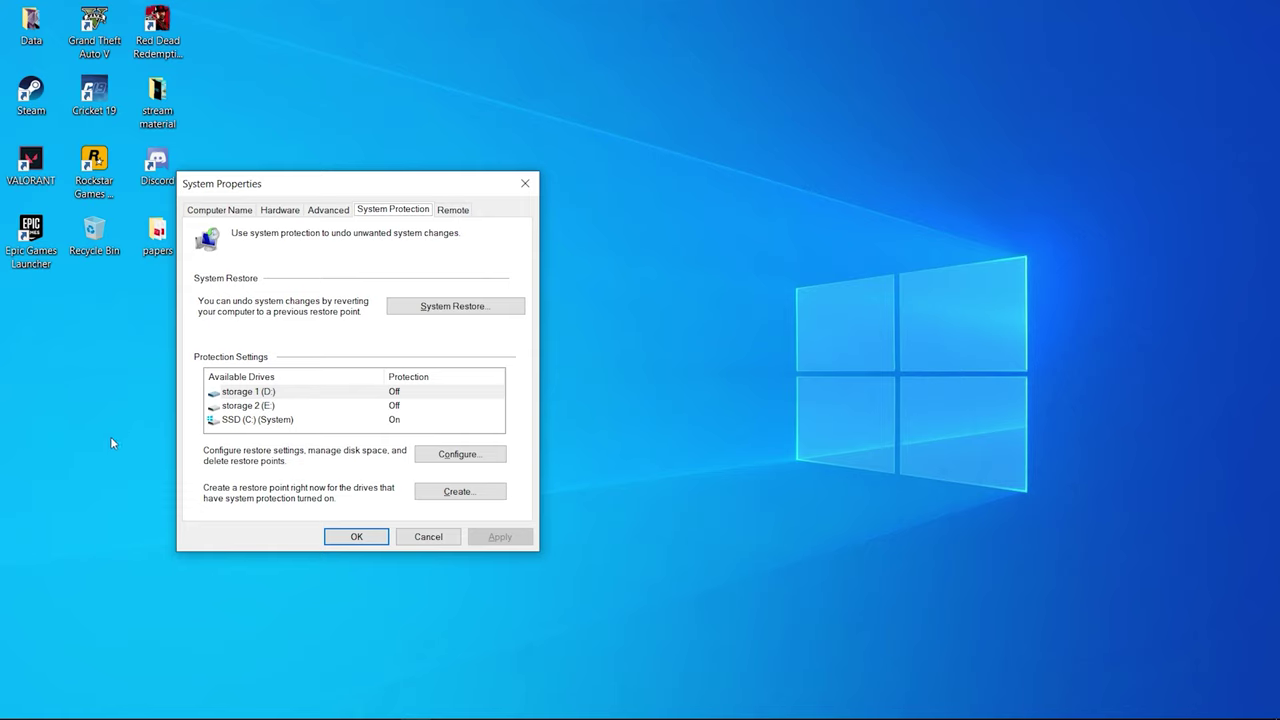
pyautogui.click(292, 420)
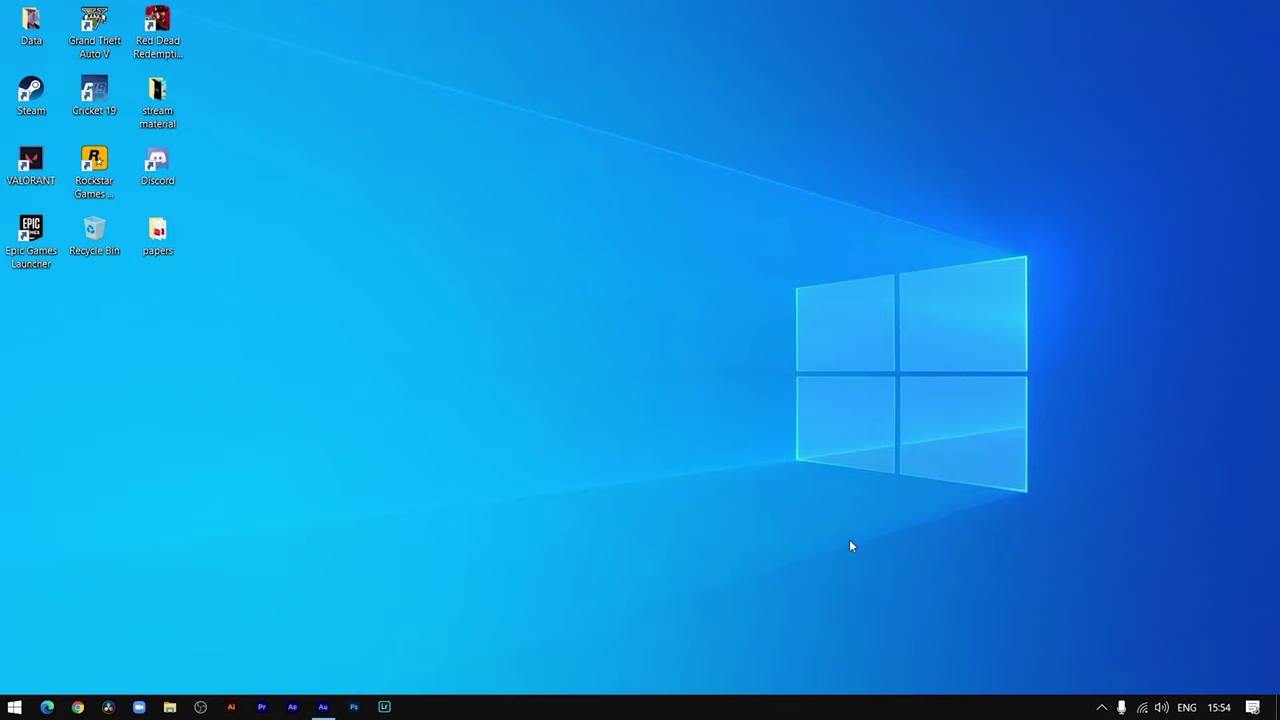
# Open the user's %temp% folder from the Run box.
pyautogui.press('super+r')
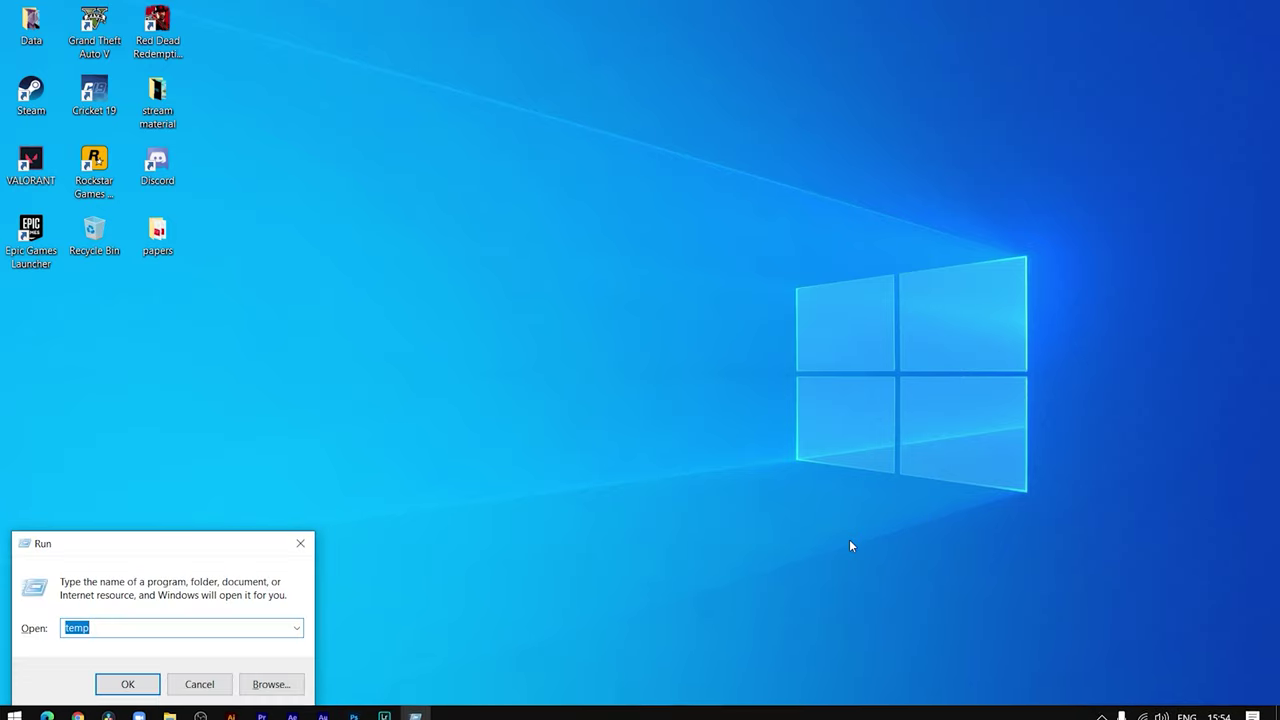
pyautogui.press('BackSpace')
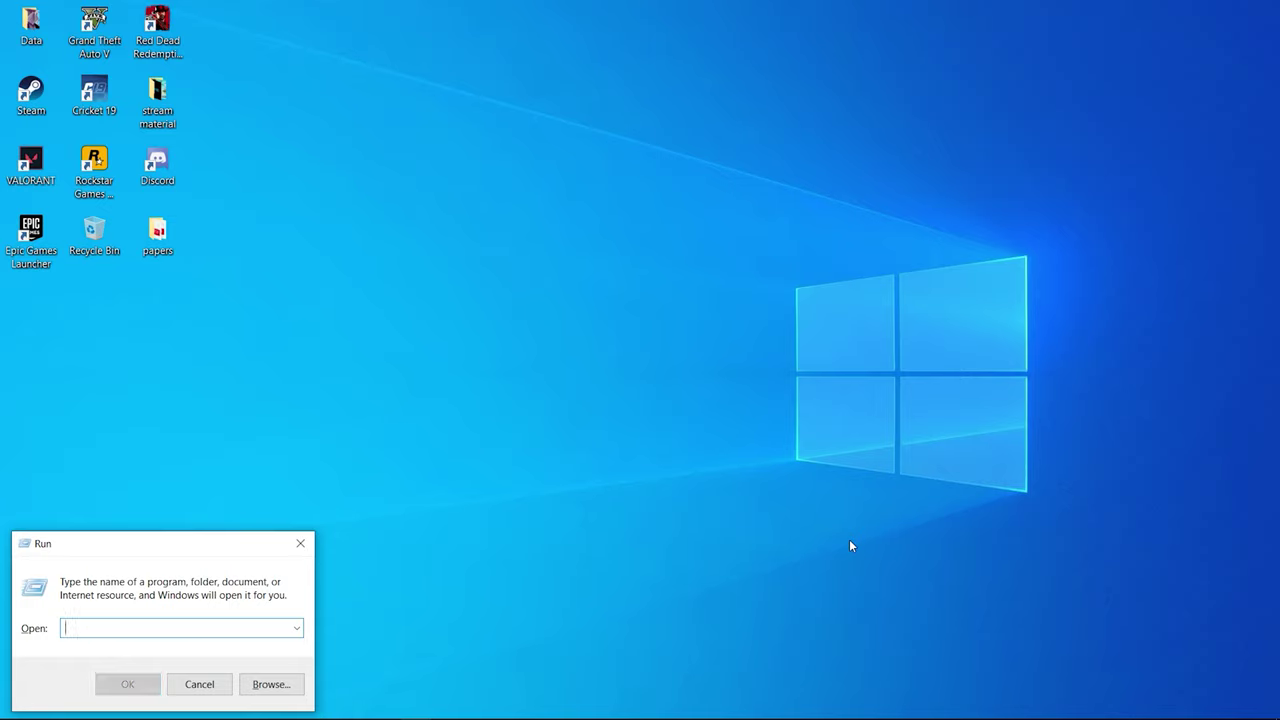
pyautogui.write('%')
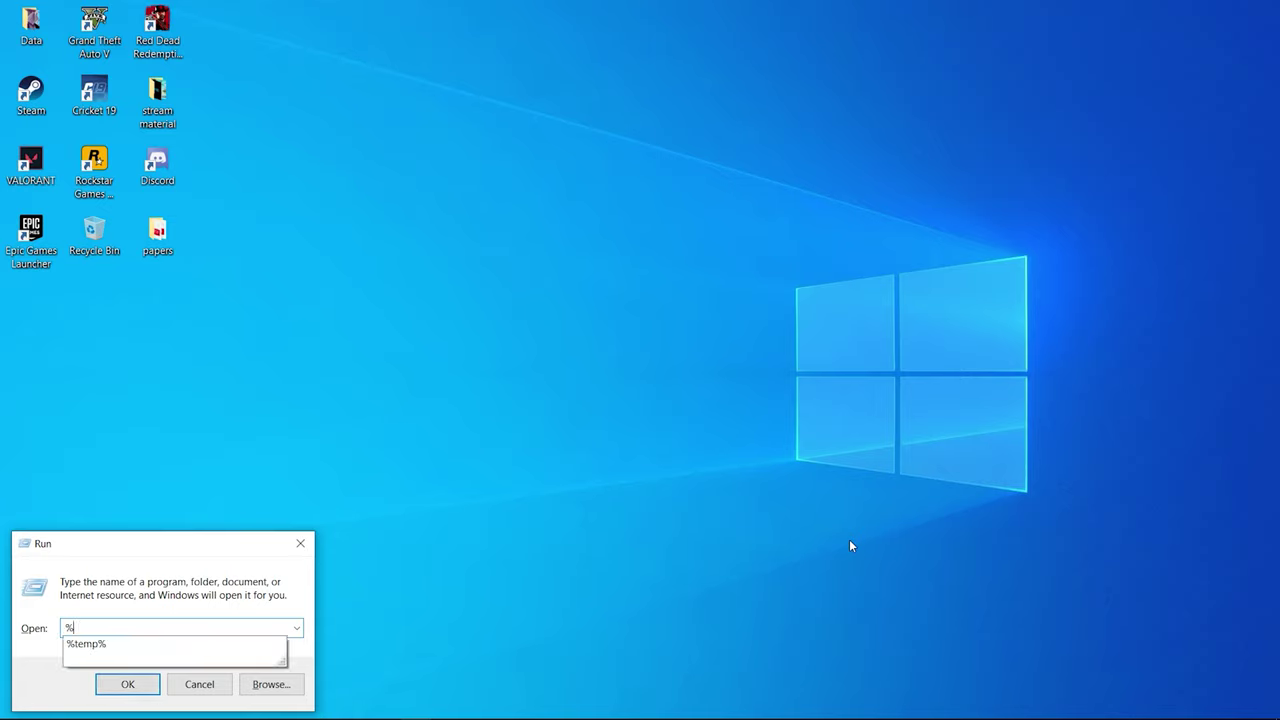
pyautogui.press('Down')
pyautogui.press('Return')
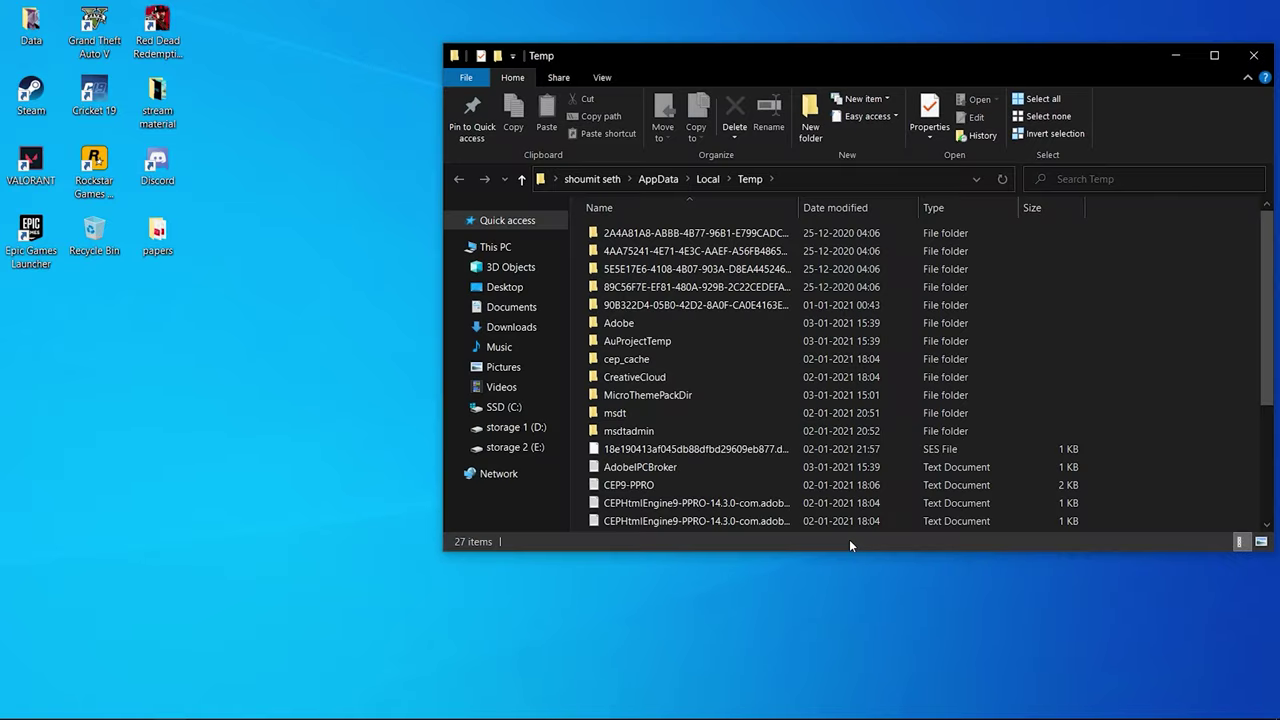
pyautogui.moveTo(969, 57); pyautogui.dragTo(862, 67)
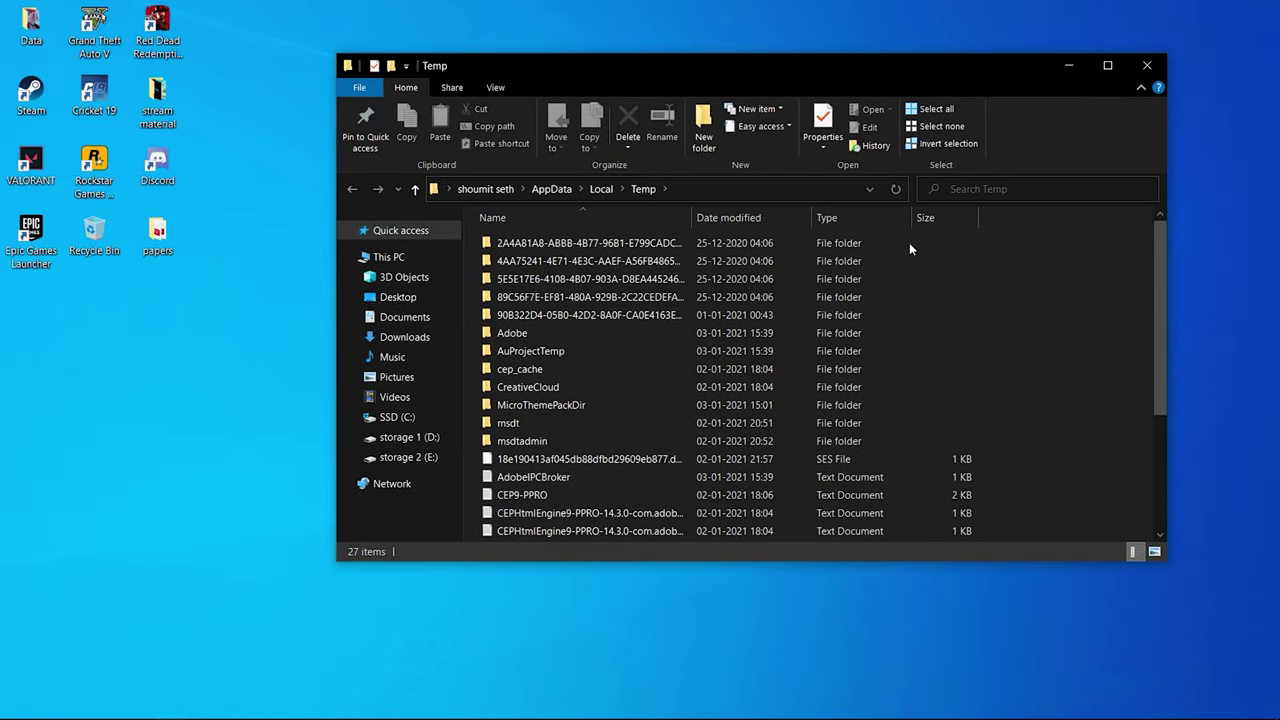
pyautogui.scroll(-3, 966, 280)
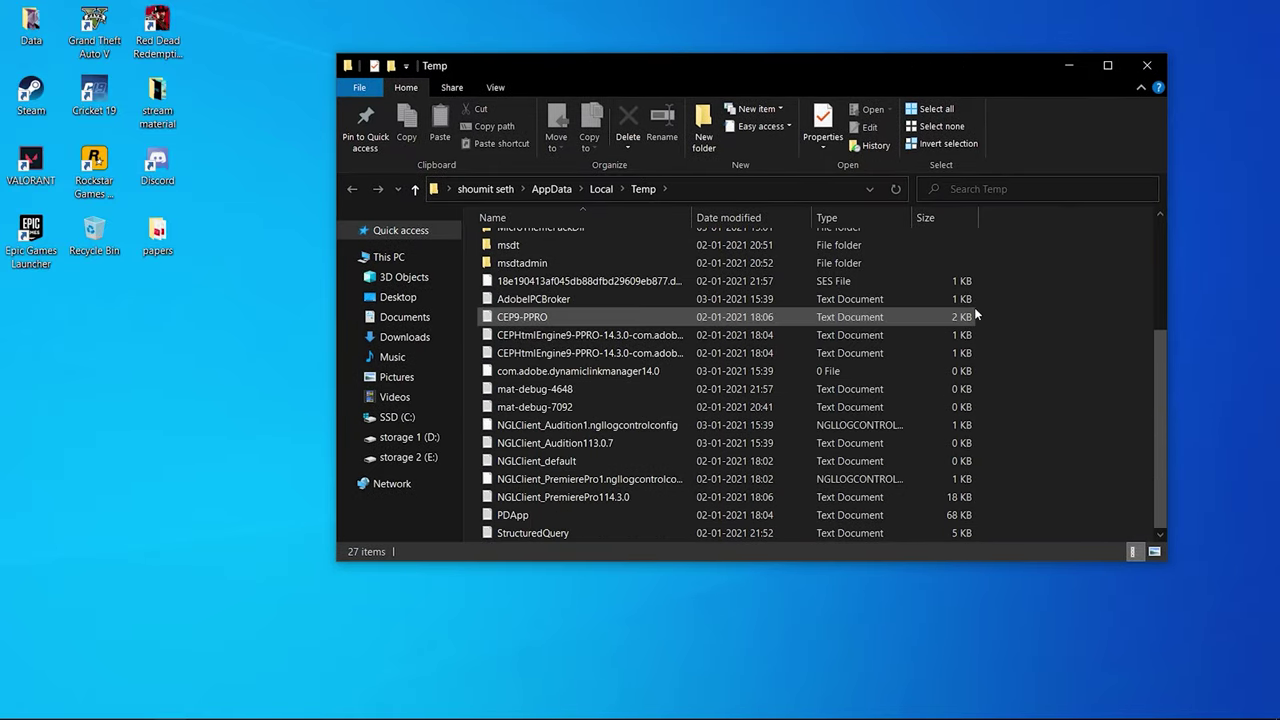
pyautogui.scroll(4, 1080, 380)
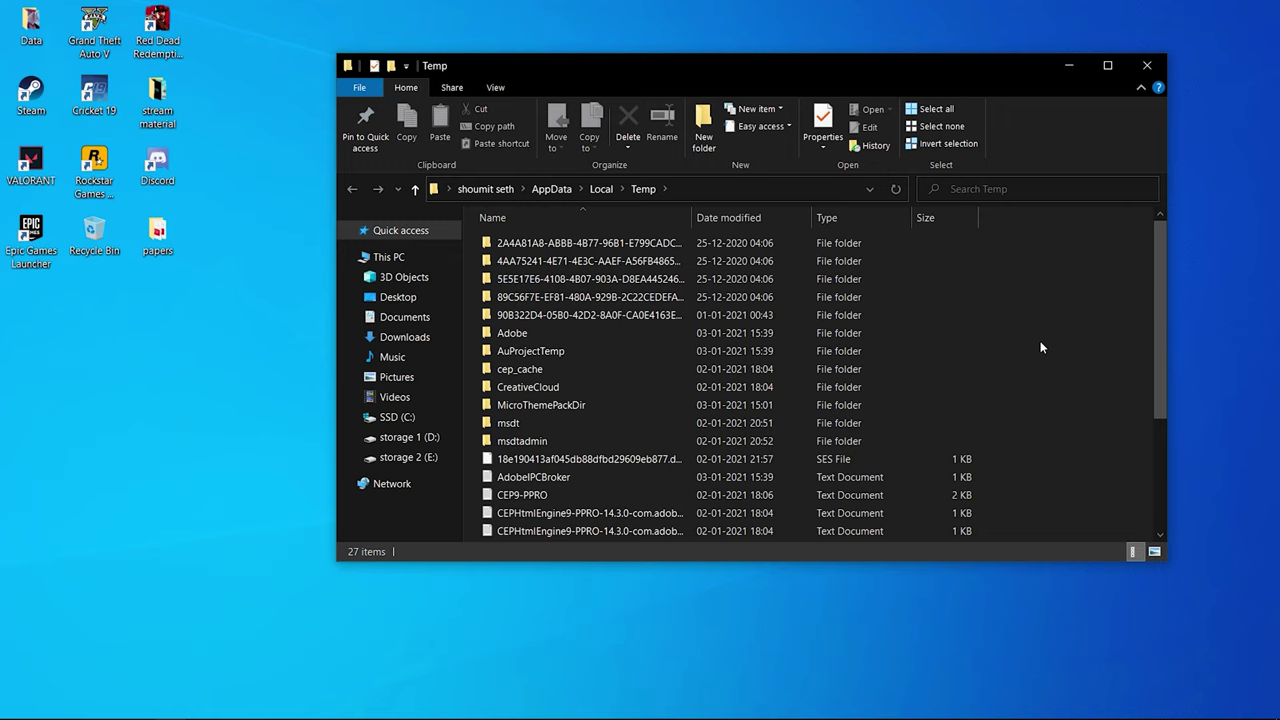
# Permanently delete all 27 Temp items, skipping every file still in use, and close the window.
pyautogui.hotkey('ctrl', 'a')
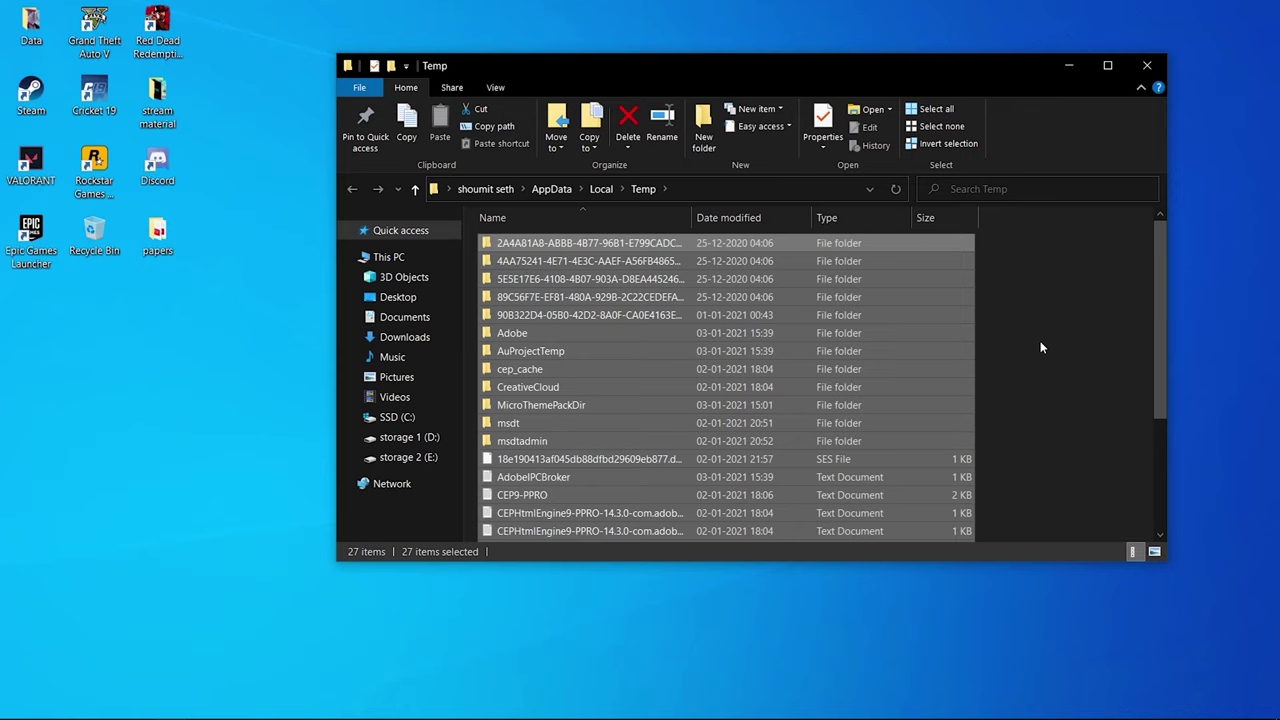
pyautogui.hotkey('shift', 'Delete')
pyautogui.press('Return')
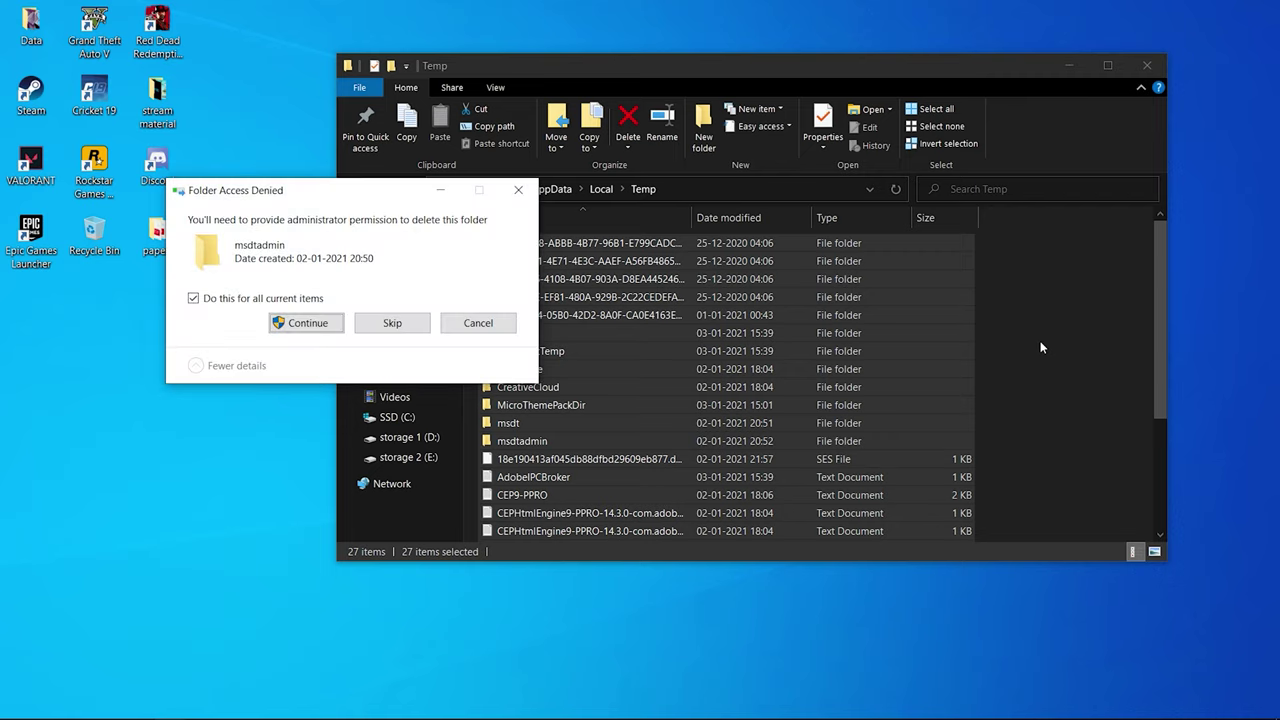
pyautogui.press('Return')
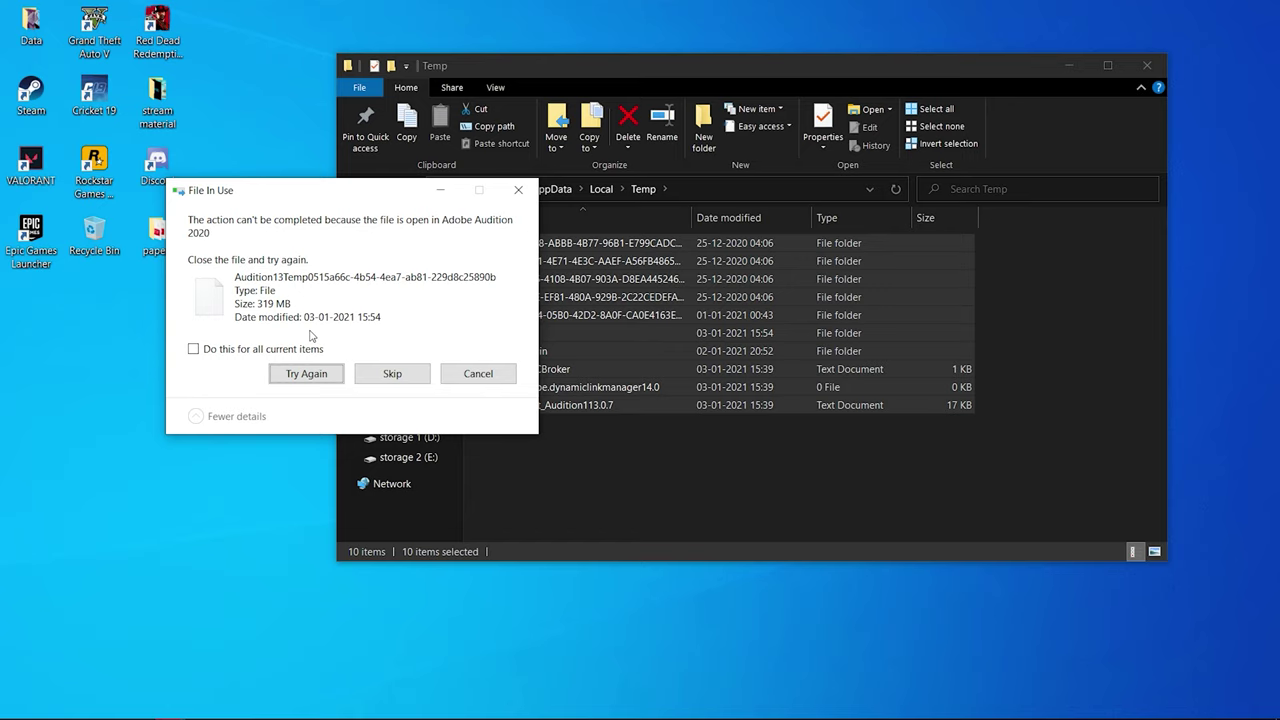
pyautogui.click(247, 351)
pyautogui.click(403, 375)
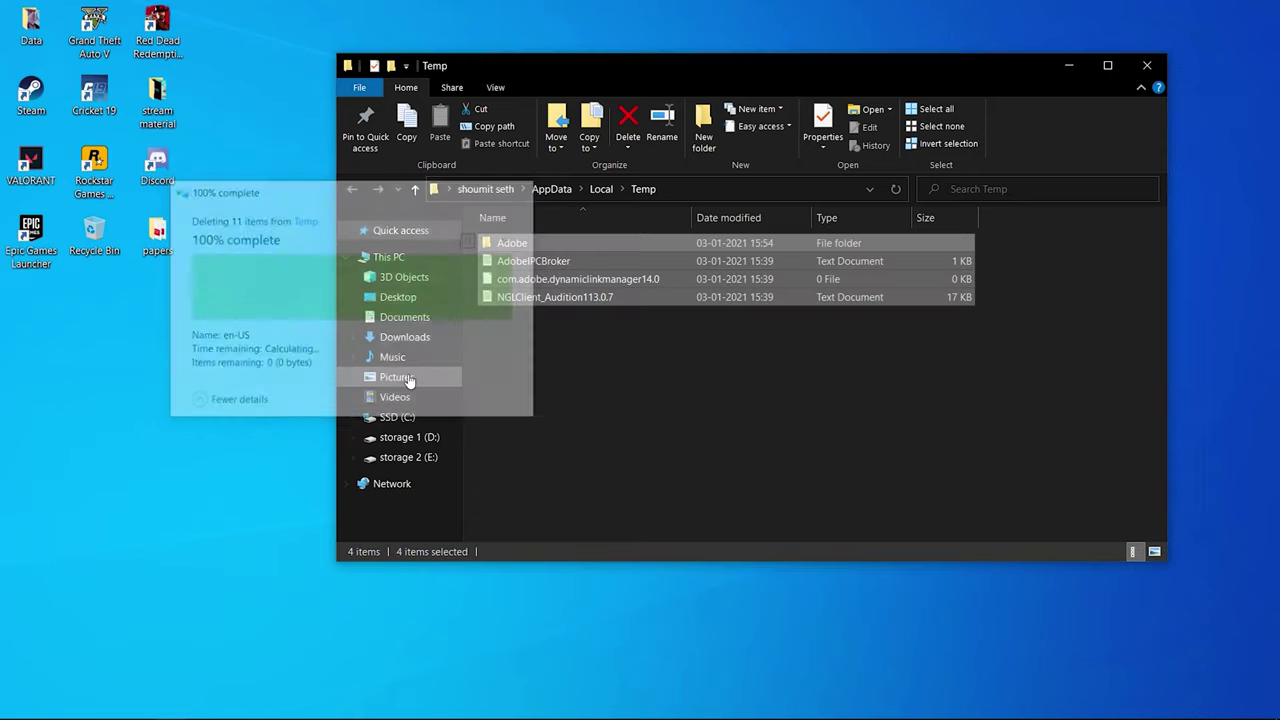
pyautogui.click(1145, 66)
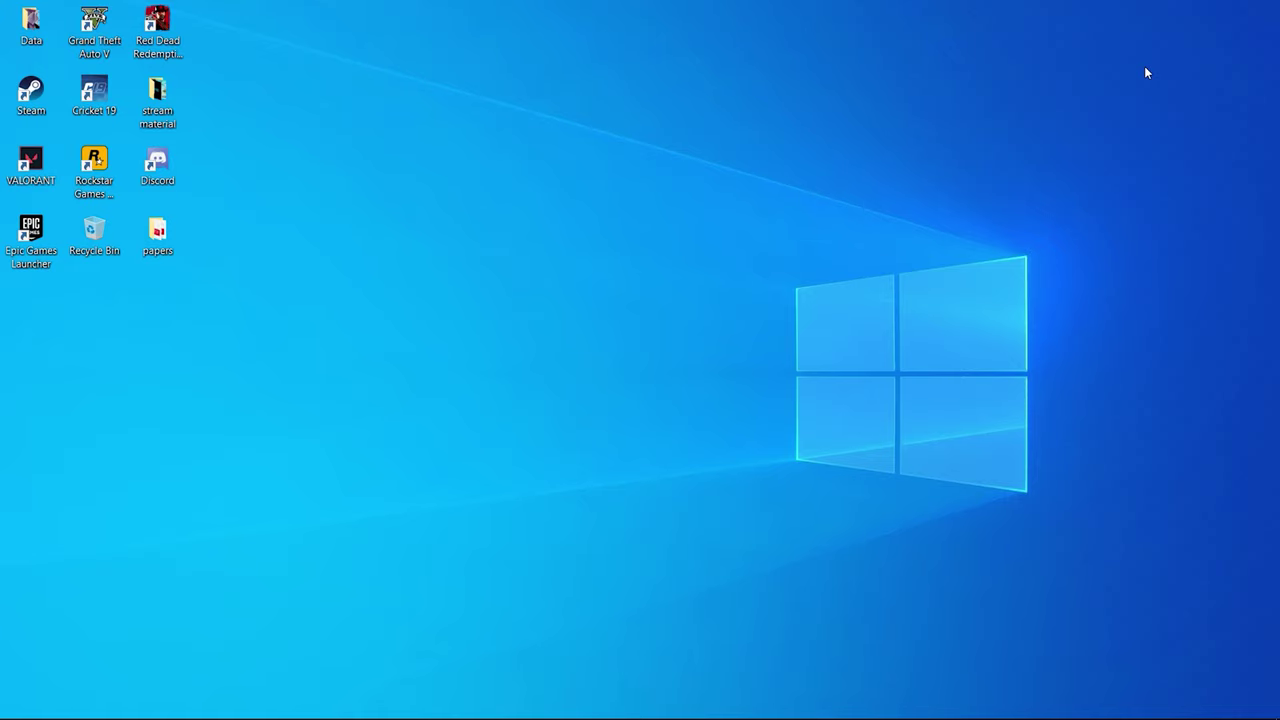
# Open the Temp folder again by running %temp% from the Run box.
pyautogui.press('super+r')
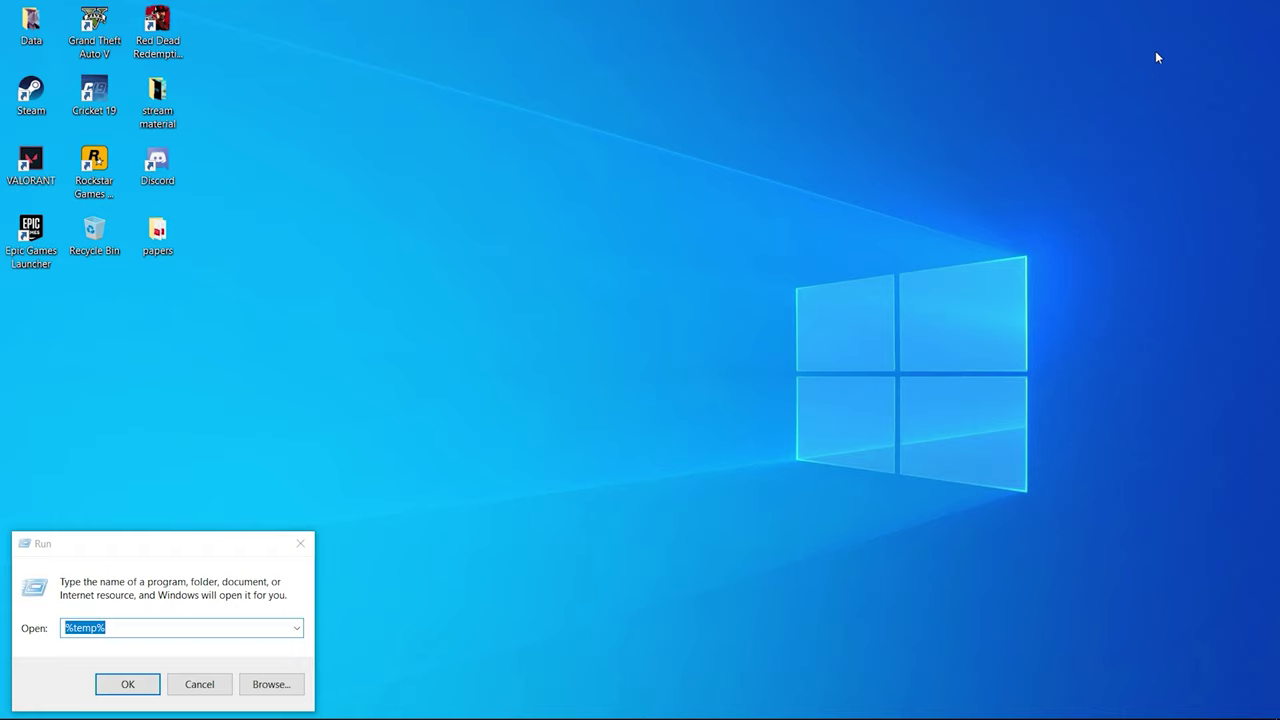
pyautogui.doubleClick(97, 625)
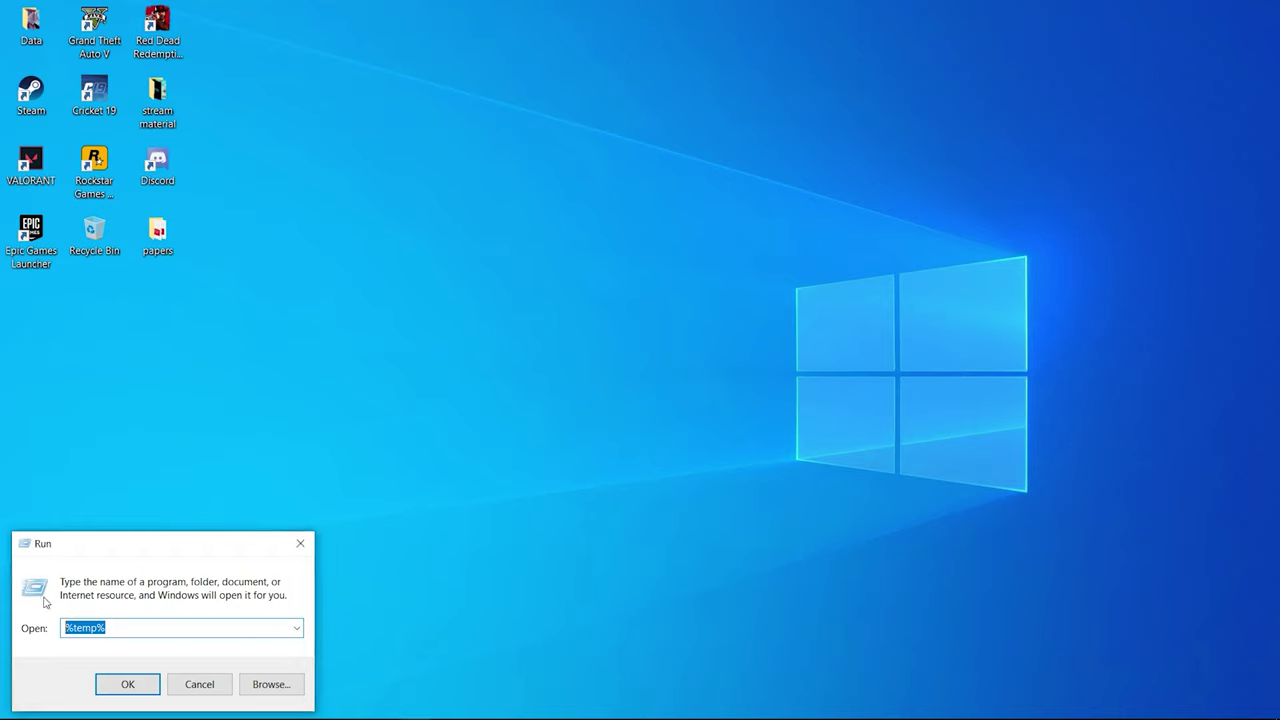
pyautogui.write('%temp%')
pyautogui.press('Return')
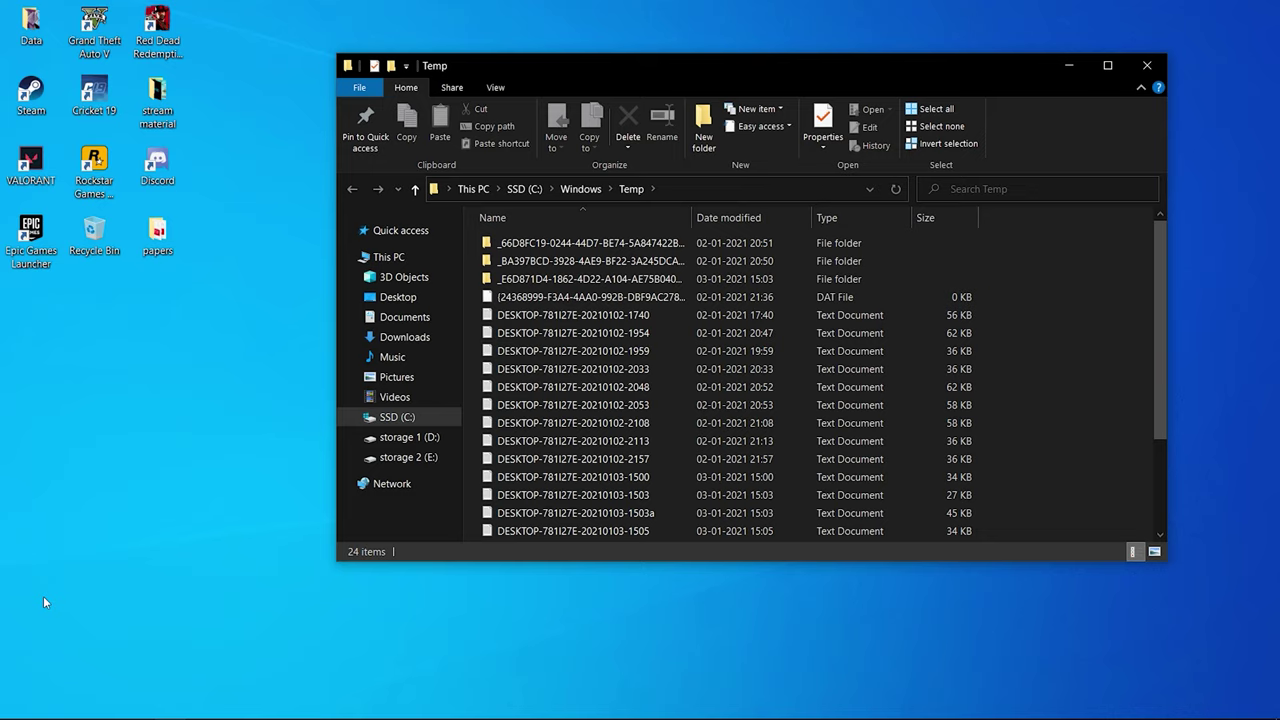
# Permanently delete all 24 Temp items, skipping all in-use files, and close the window.
pyautogui.hotkey('ctrl', 'a')
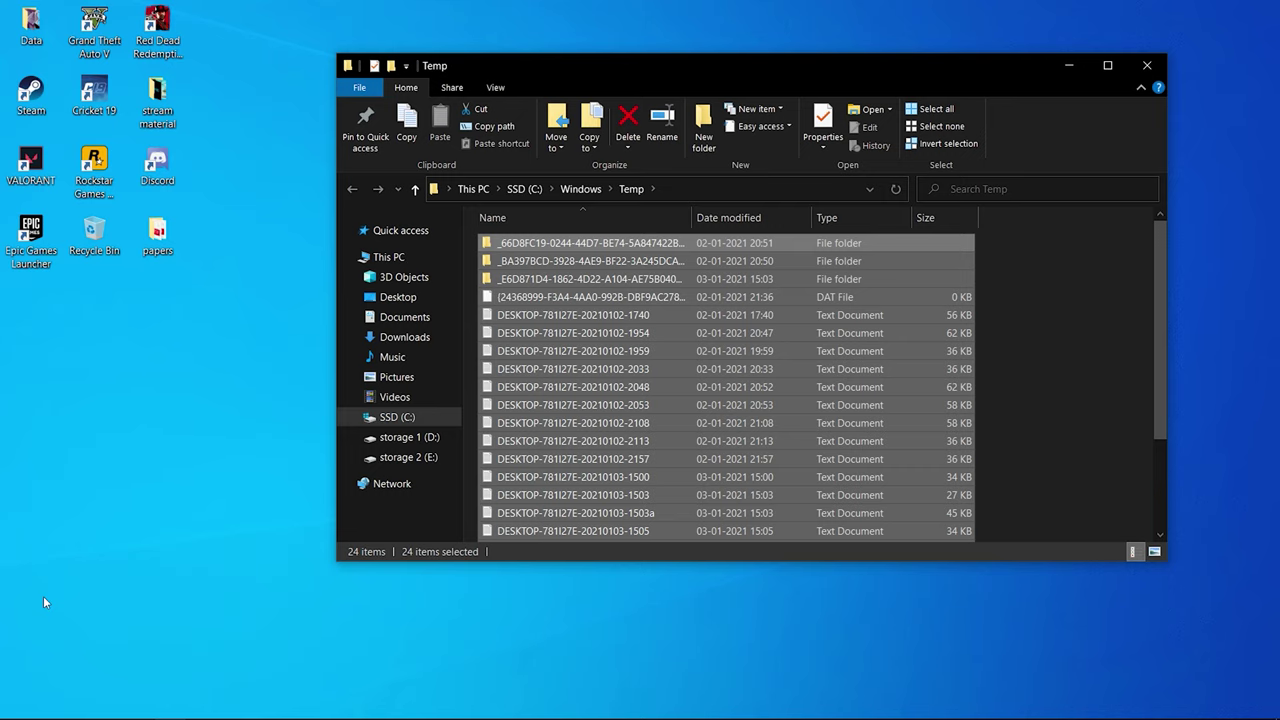
pyautogui.hotkey('shift', 'Delete')
pyautogui.press('Return')
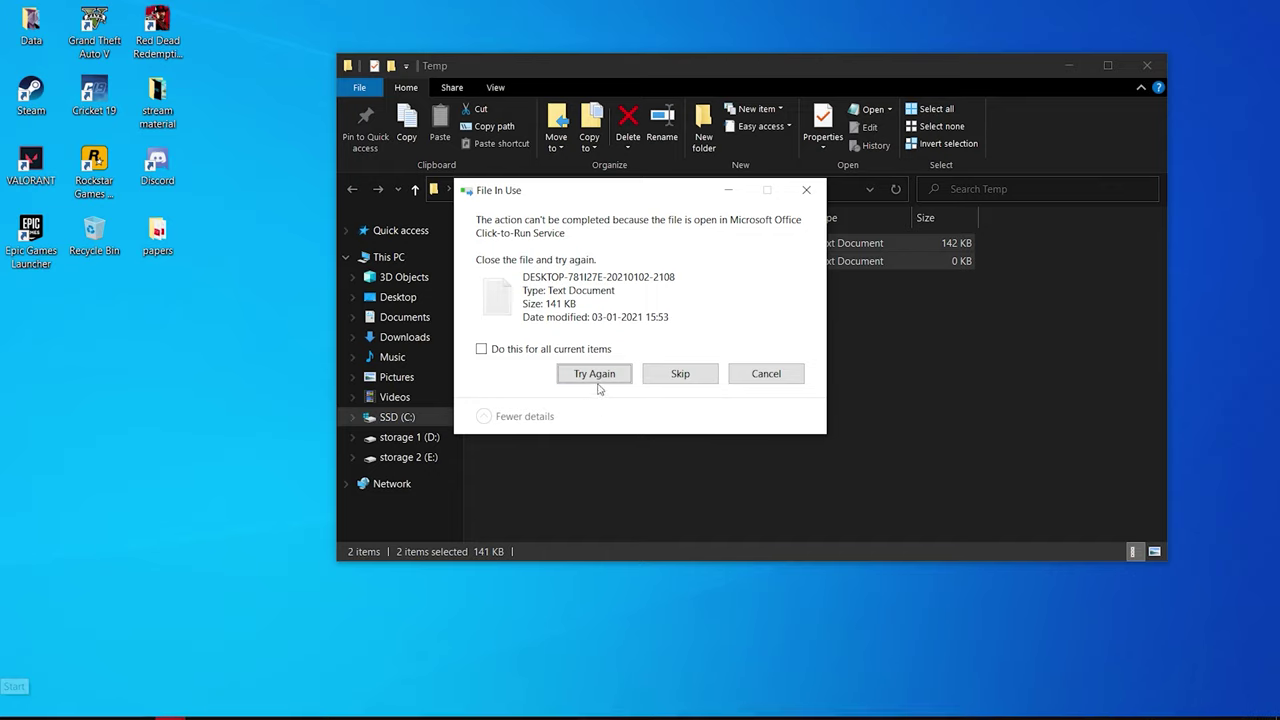
pyautogui.click(529, 352)
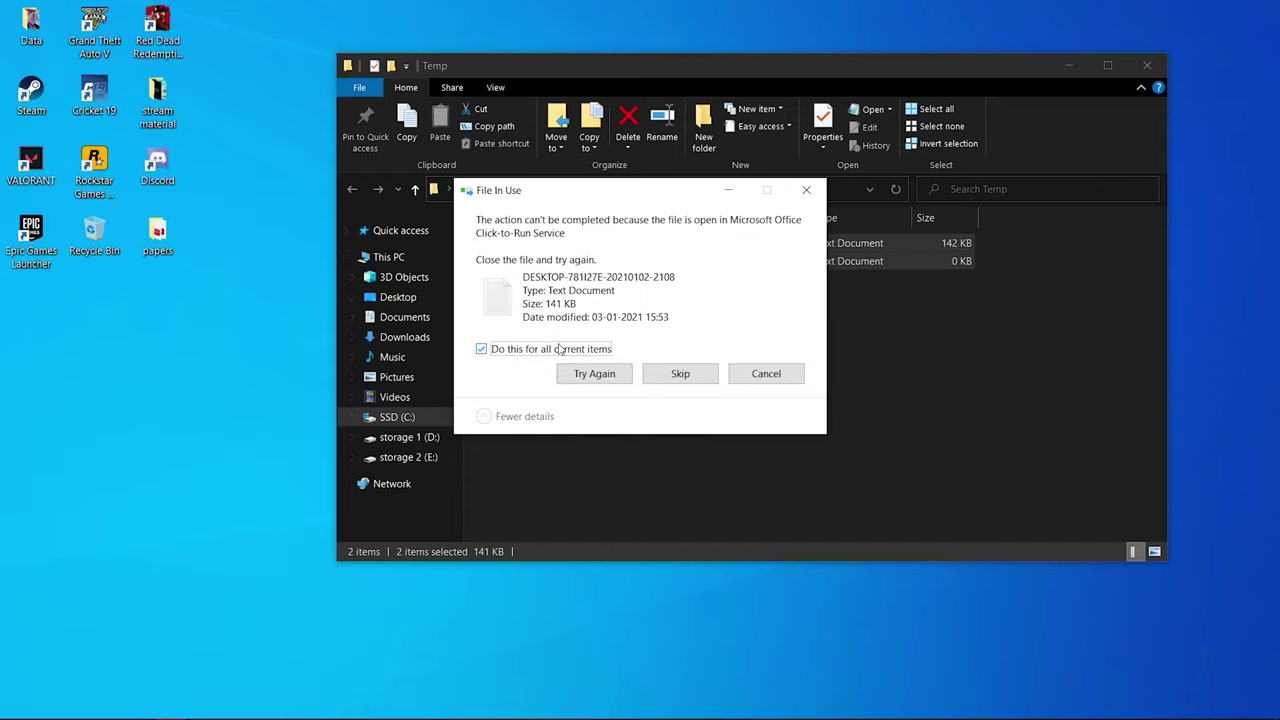
pyautogui.click(677, 372)
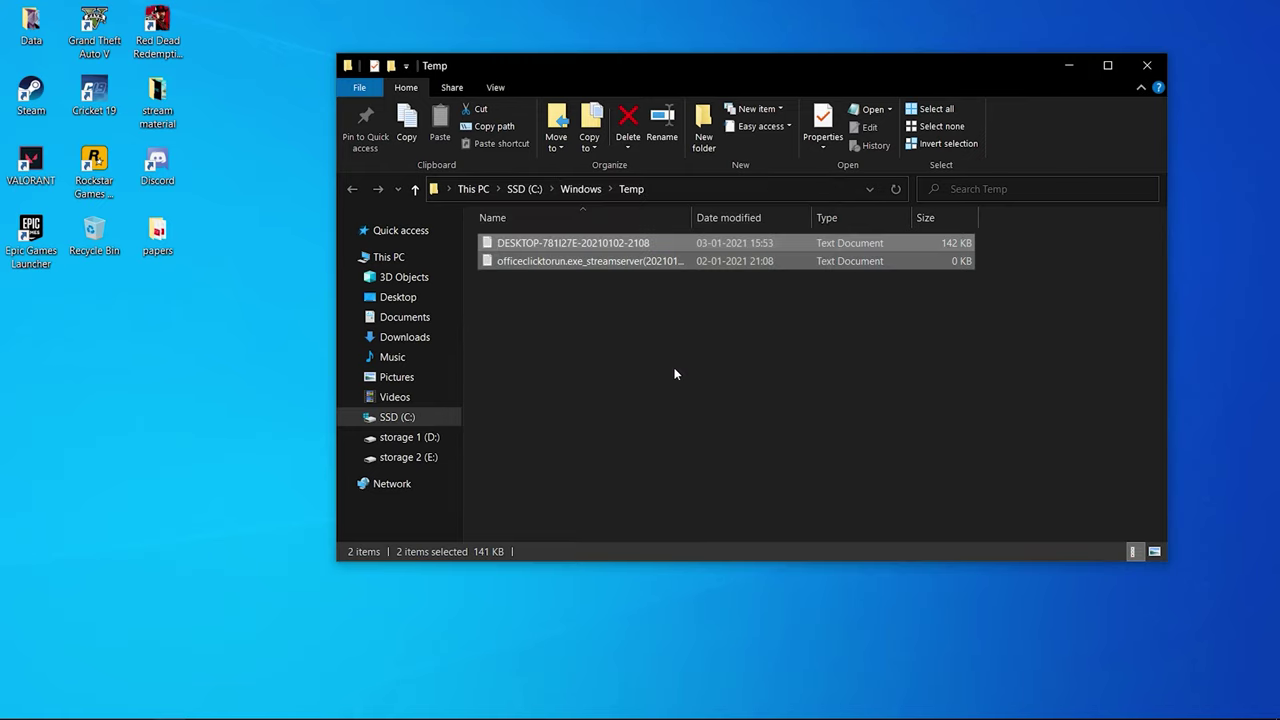
pyautogui.click(1148, 65)
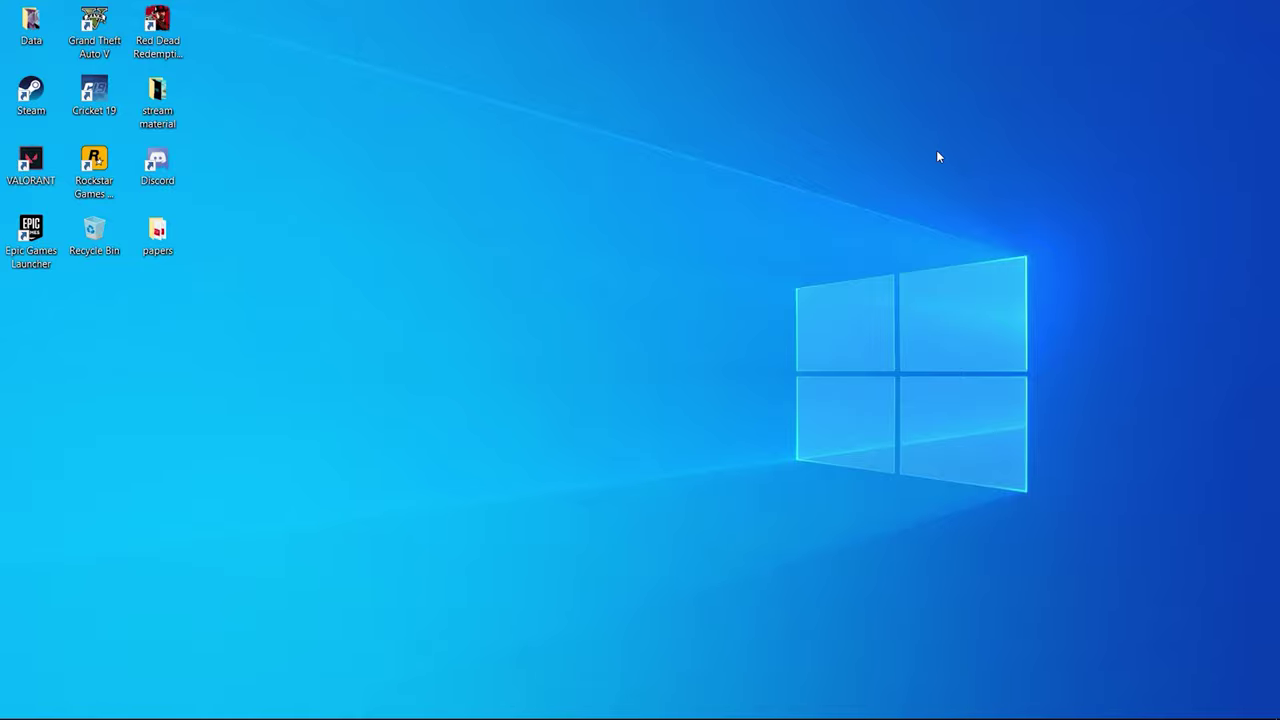
# Open Add or remove programs settings by searching 'add' from the Start menu.
pyautogui.click(14, 707)
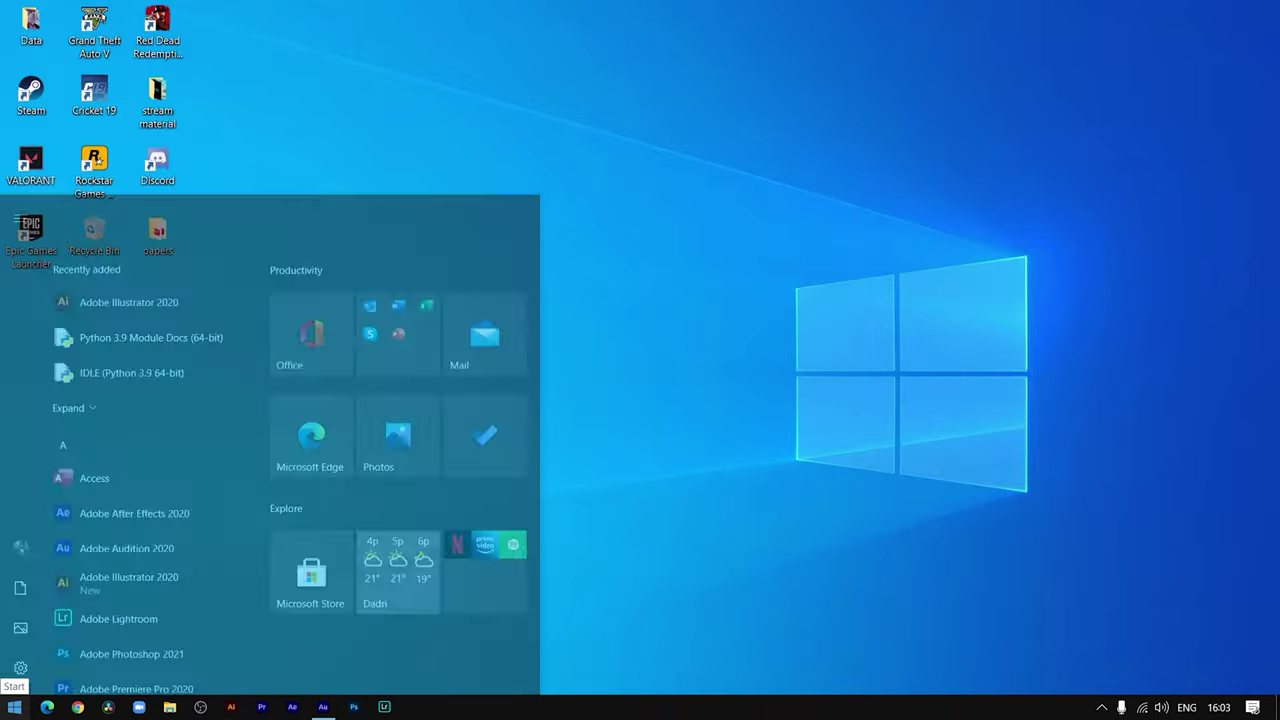
pyautogui.write('add')
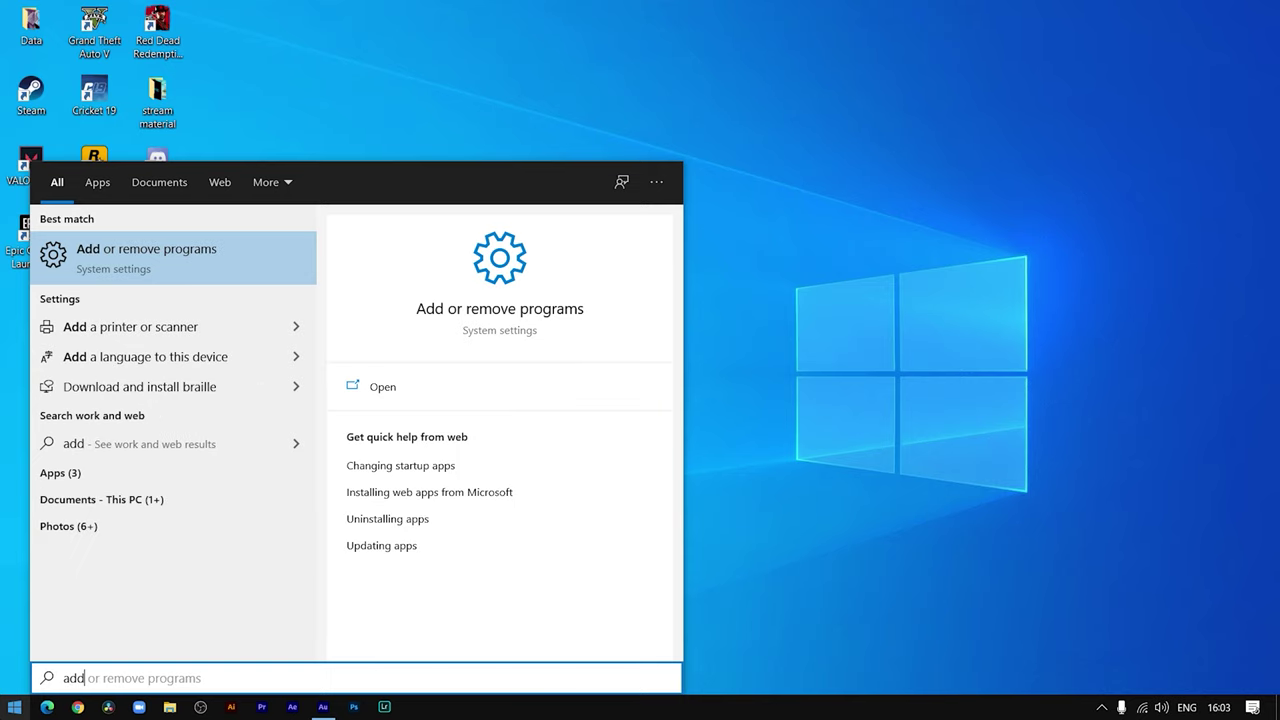
pyautogui.press('Return')
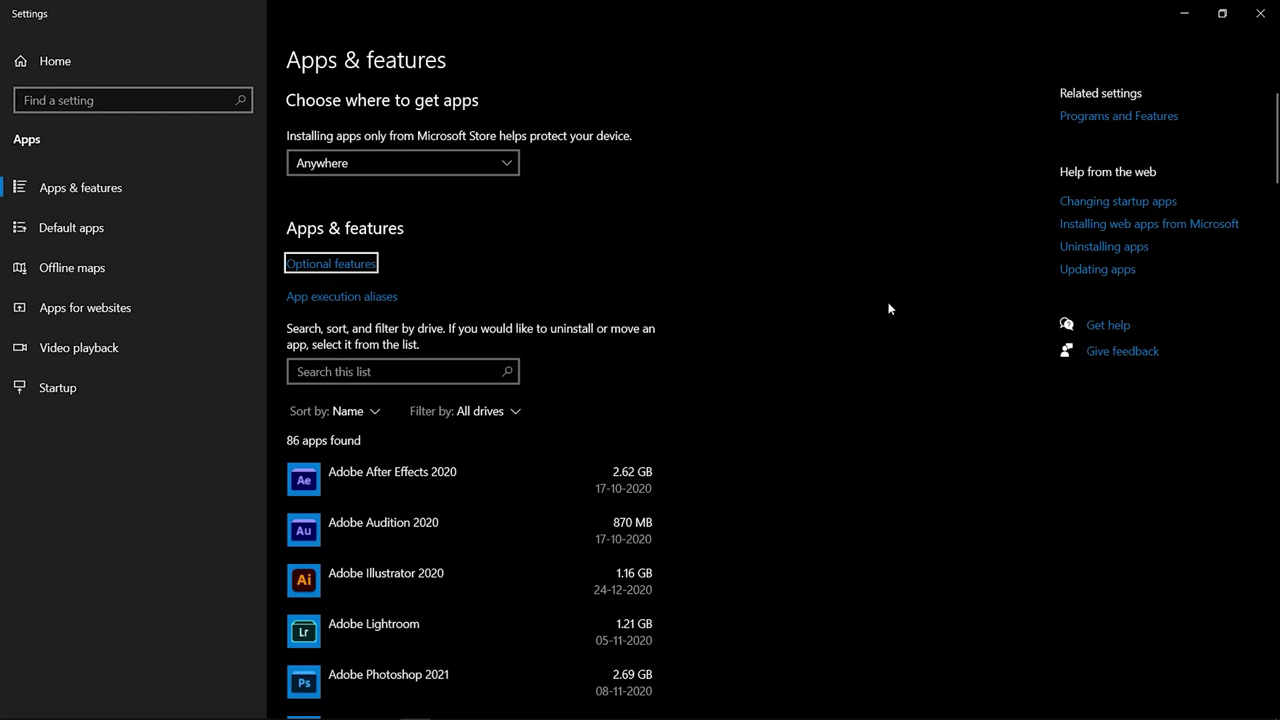
# Scroll through the 86 installed apps in Apps & features, then return to the desktop.
pyautogui.scroll(-3, 884, 310)
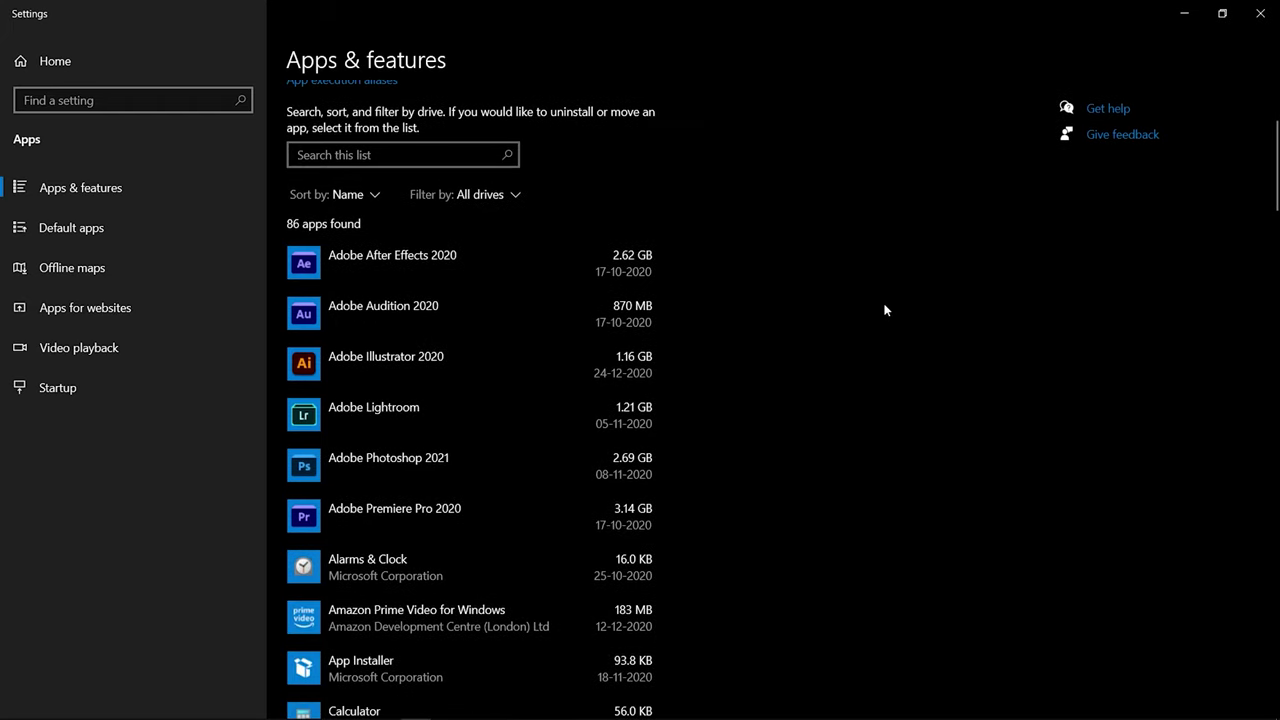
pyautogui.scroll(-6, 713, 290)
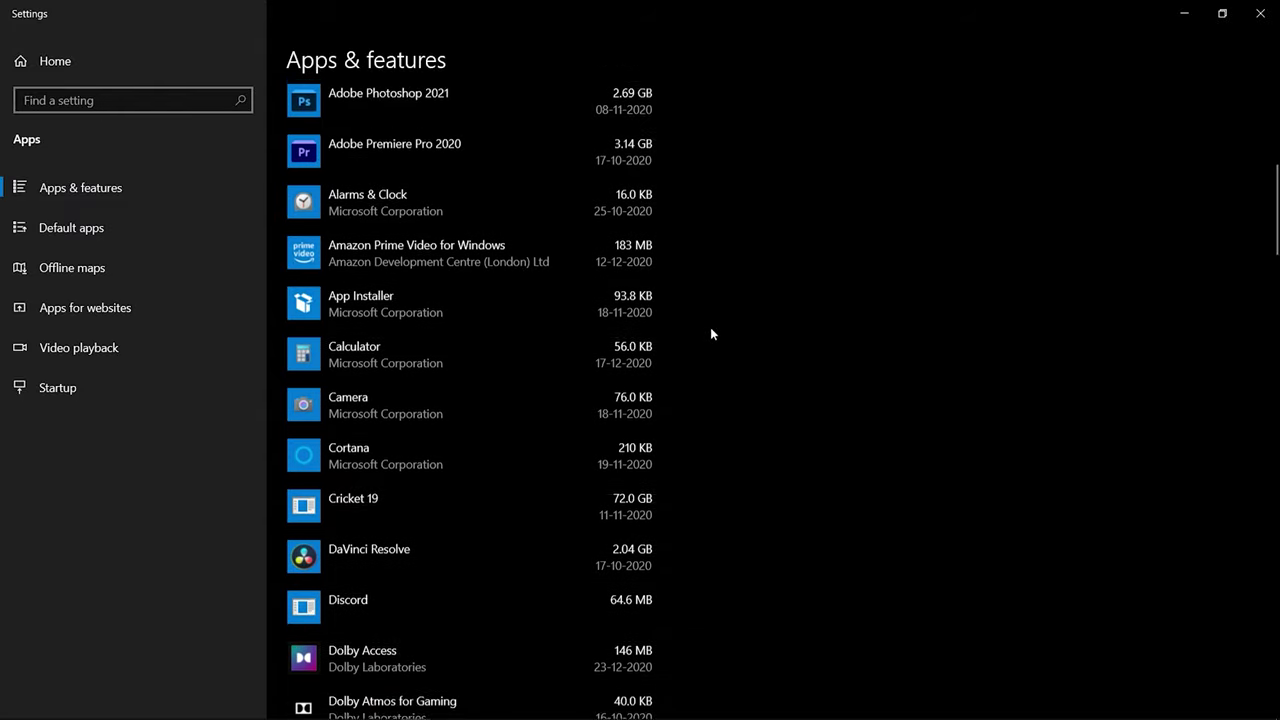
pyautogui.scroll(-12, 705, 475)
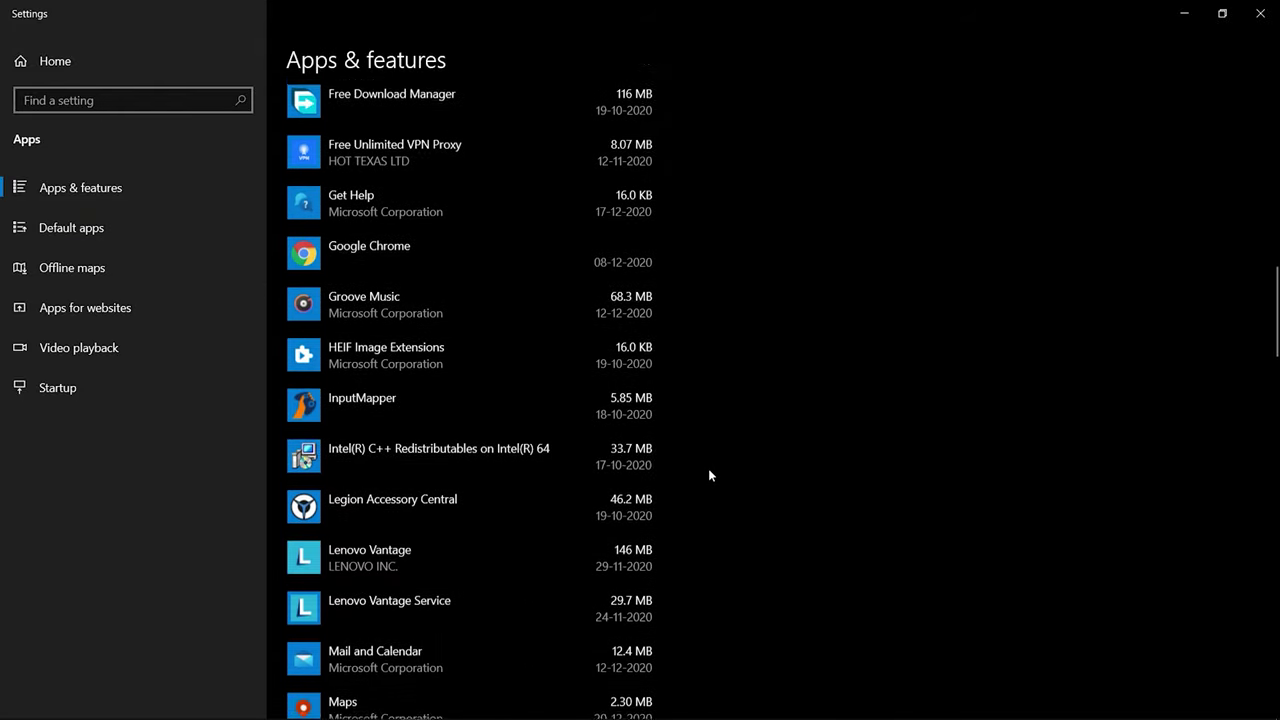
pyautogui.scroll(-8, 710, 480)
pyautogui.scroll(4, 730, 490)
pyautogui.scroll(18, 760, 480)
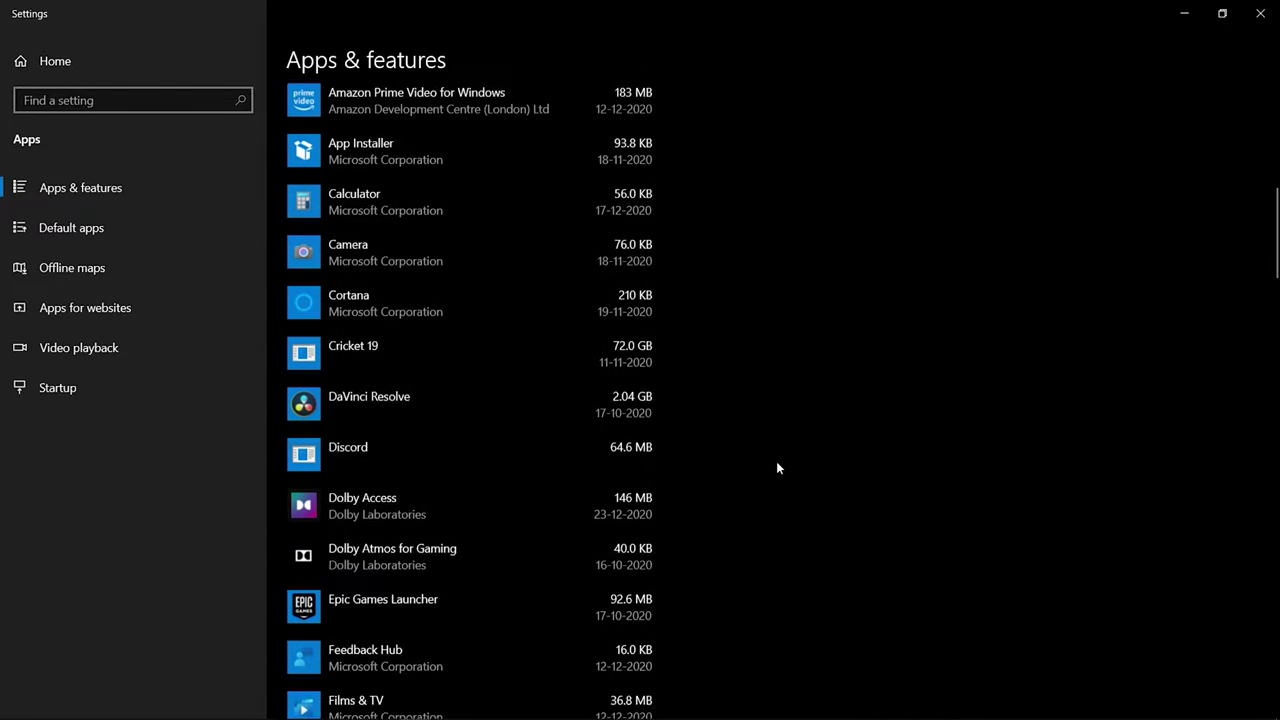
pyautogui.scroll(3, 778, 468)
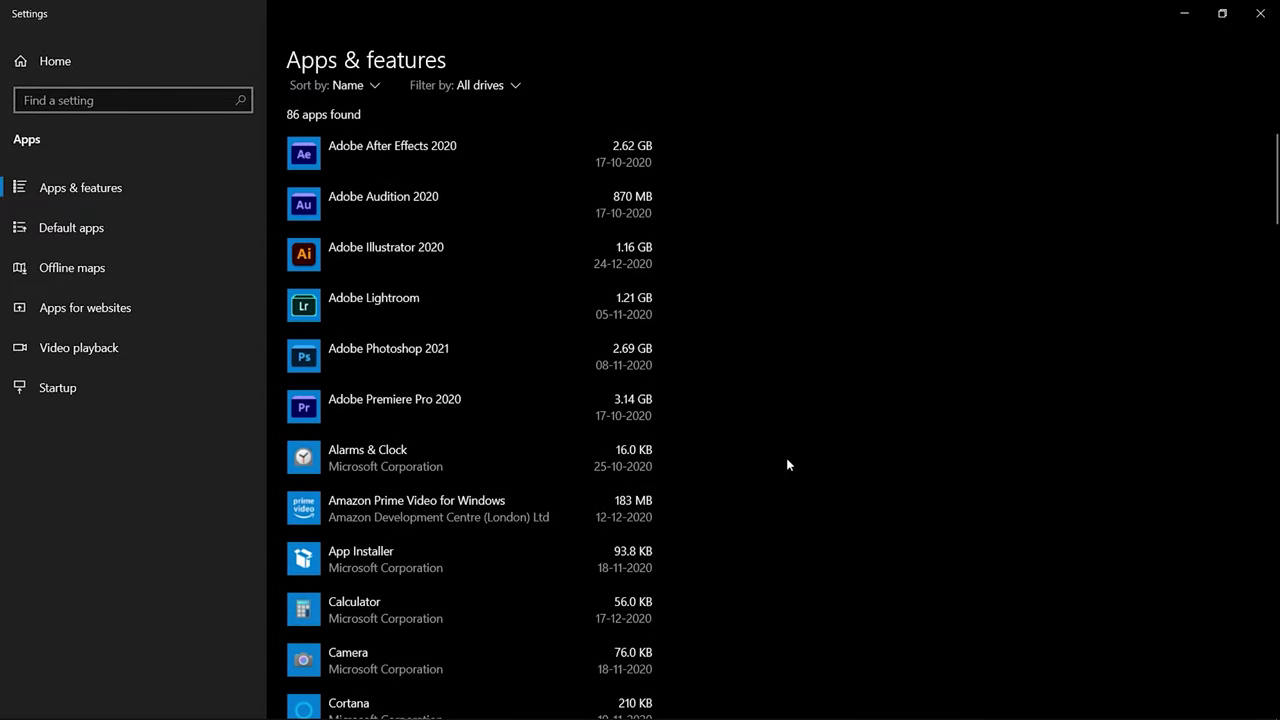
pyautogui.scroll(3, 797, 461)
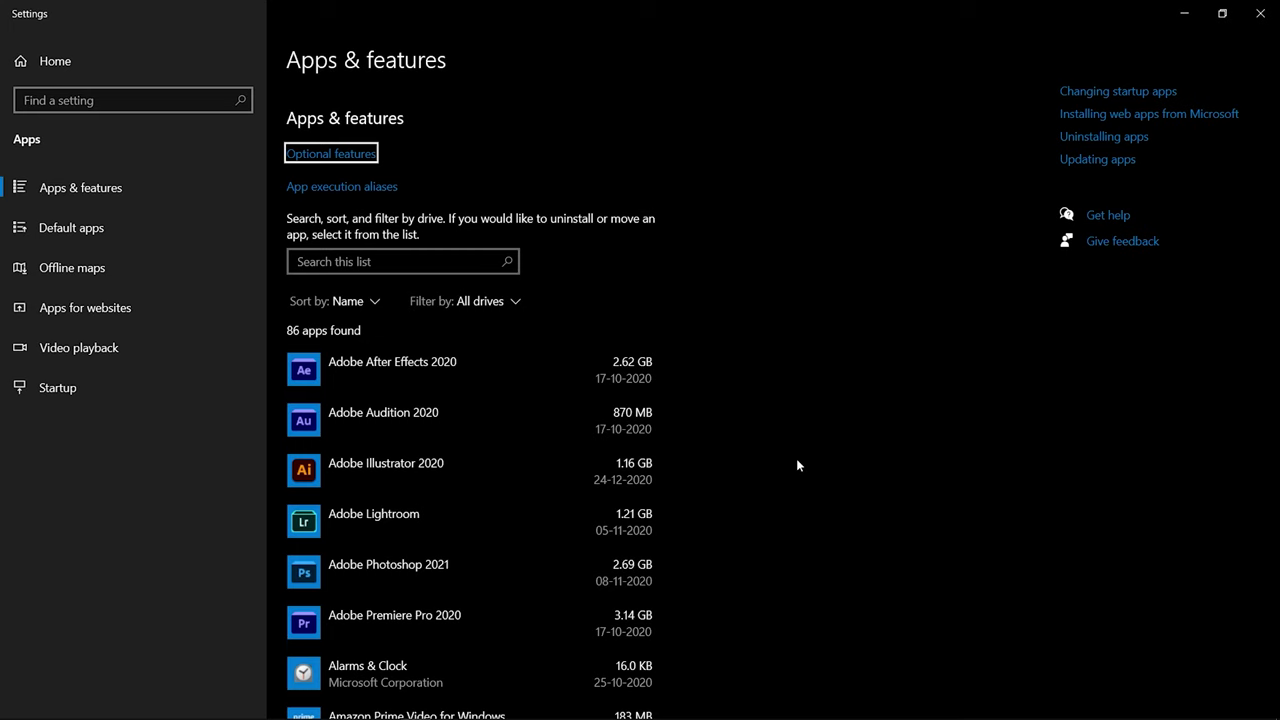
pyautogui.scroll(-3, 797, 465)
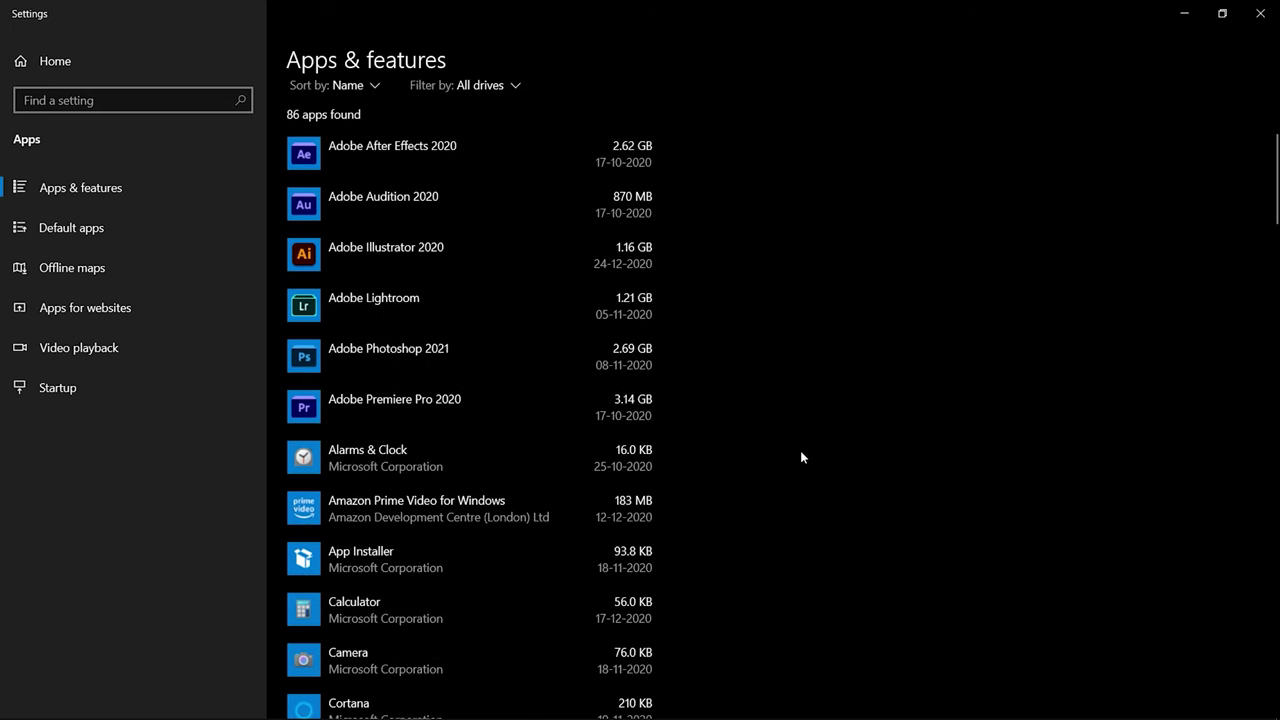
pyautogui.scroll(-12, 803, 456)
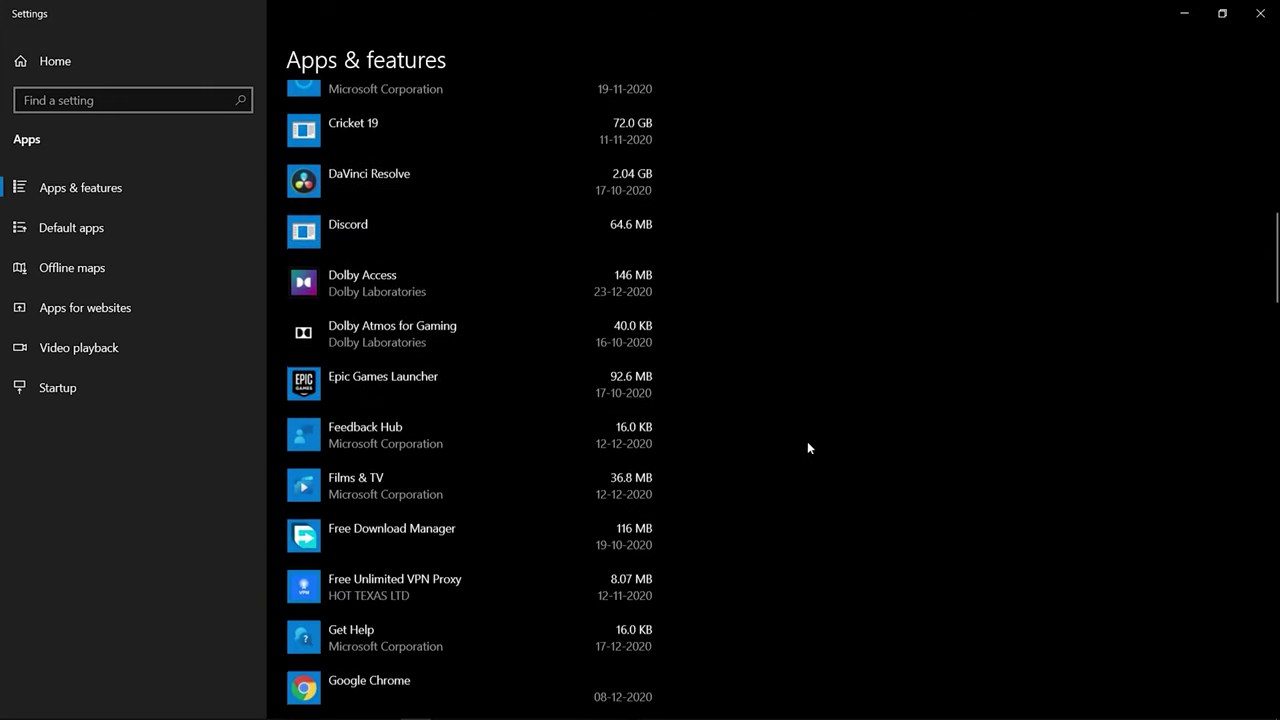
pyautogui.scroll(-3, 809, 441)
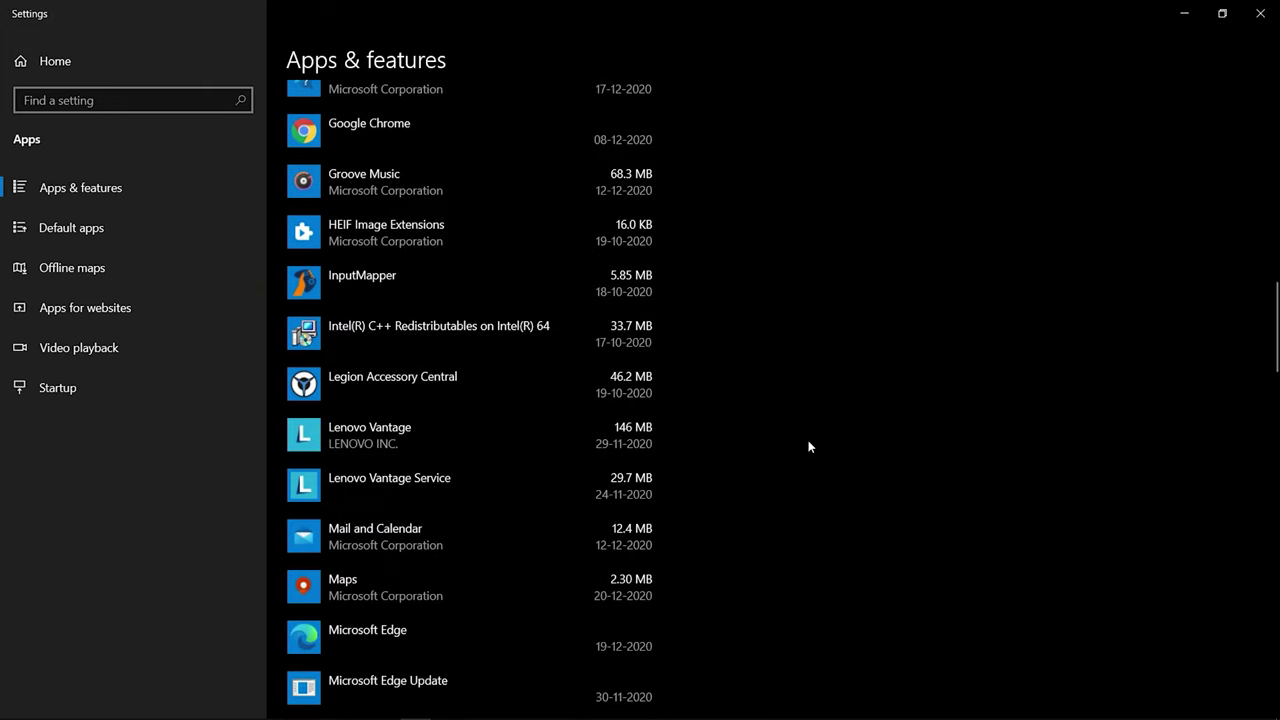
pyautogui.scroll(-3, 809, 441)
pyautogui.scroll(-1, 808, 446)
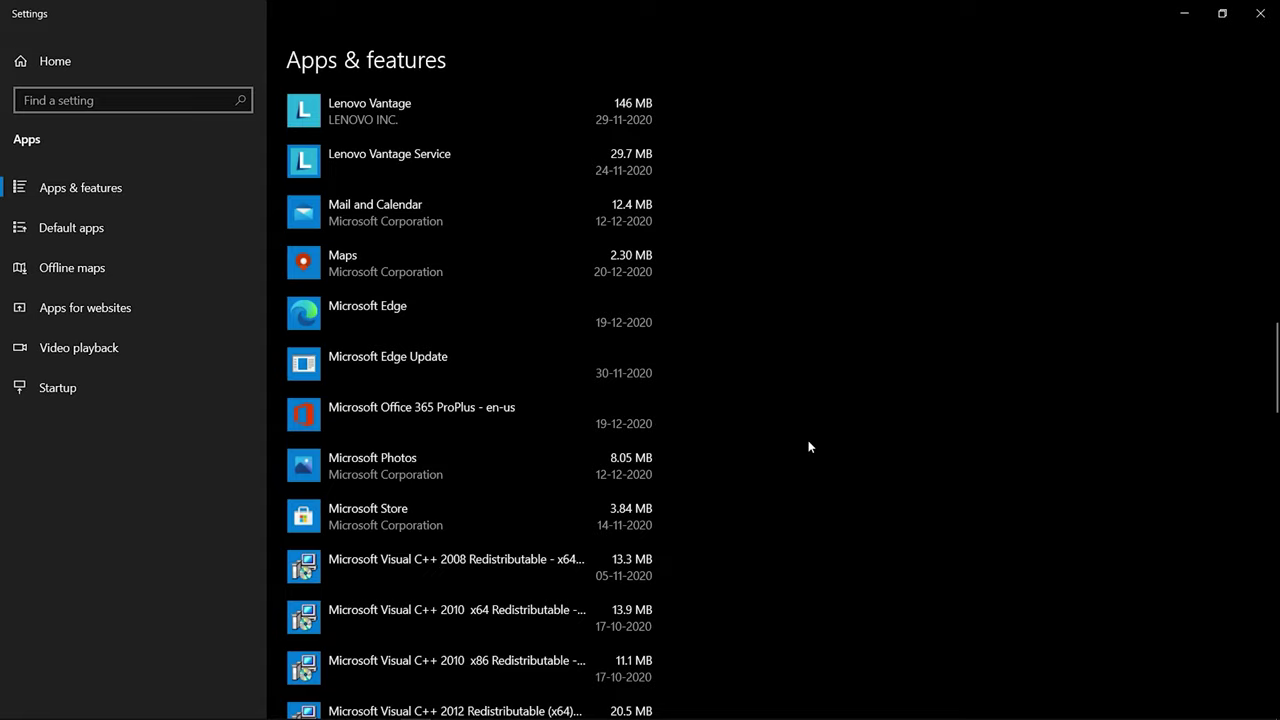
pyautogui.press('super+d')
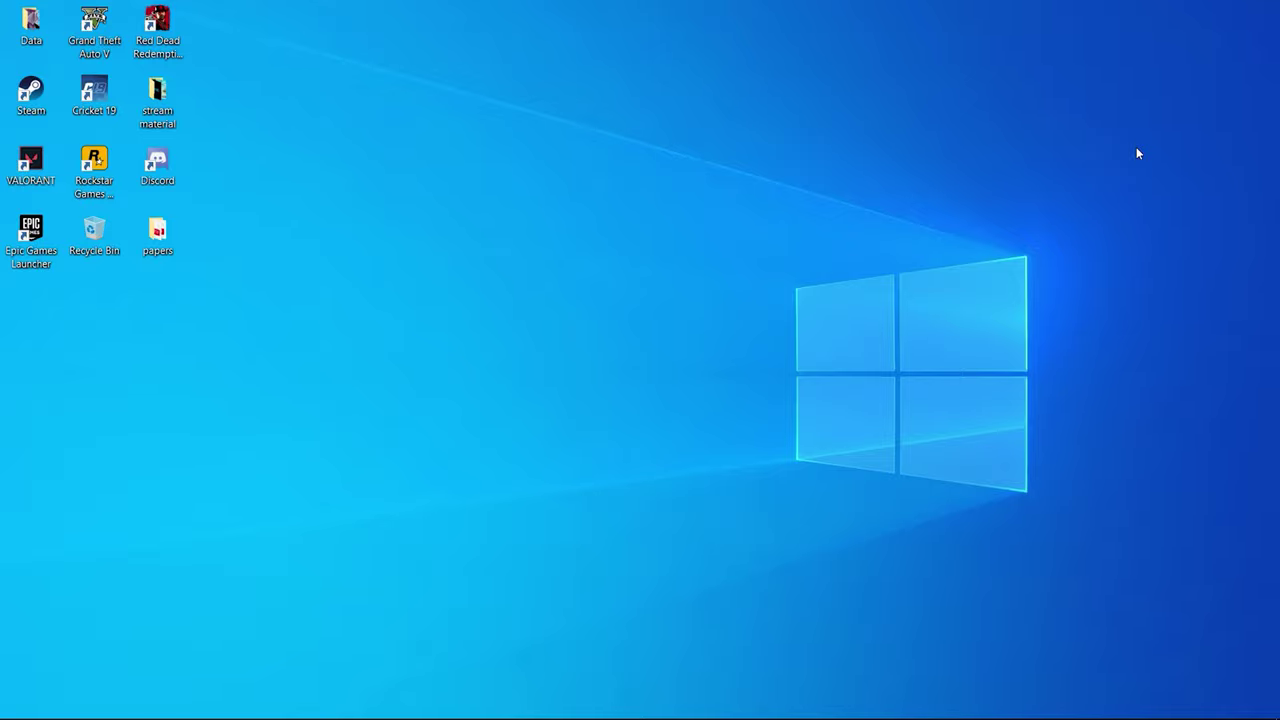
pyautogui.click(14, 707)
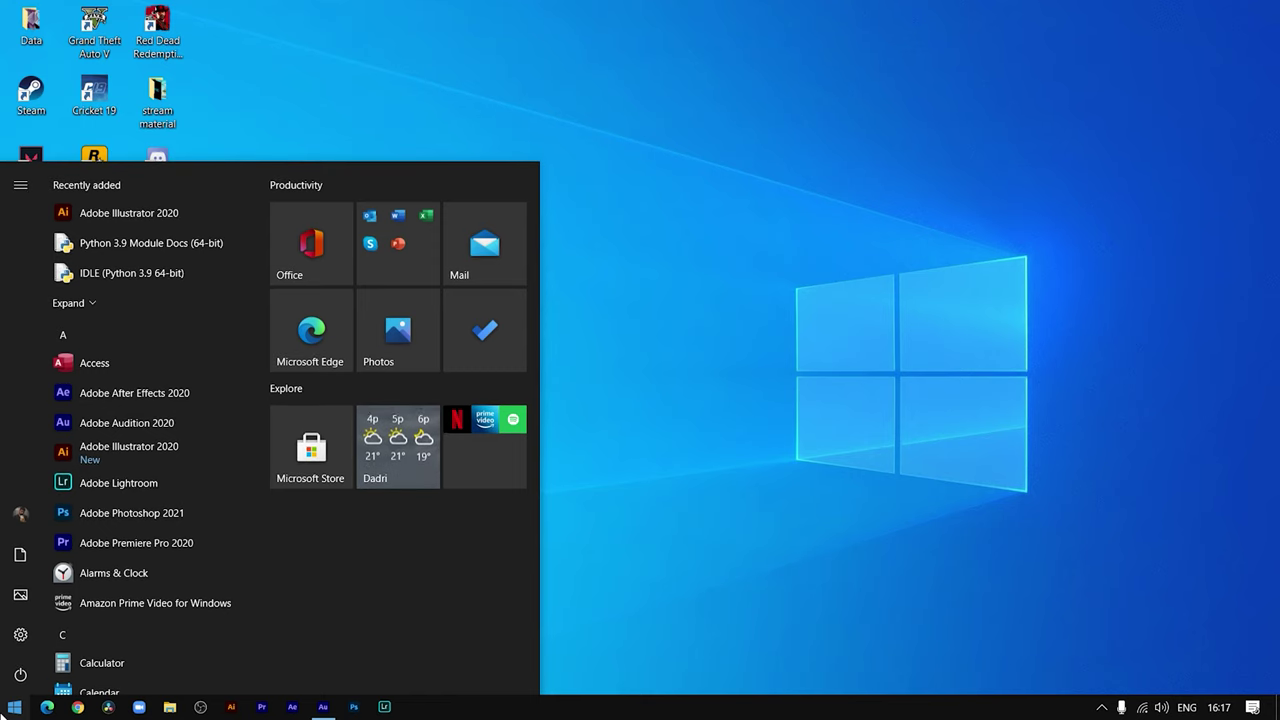
pyautogui.write('task')
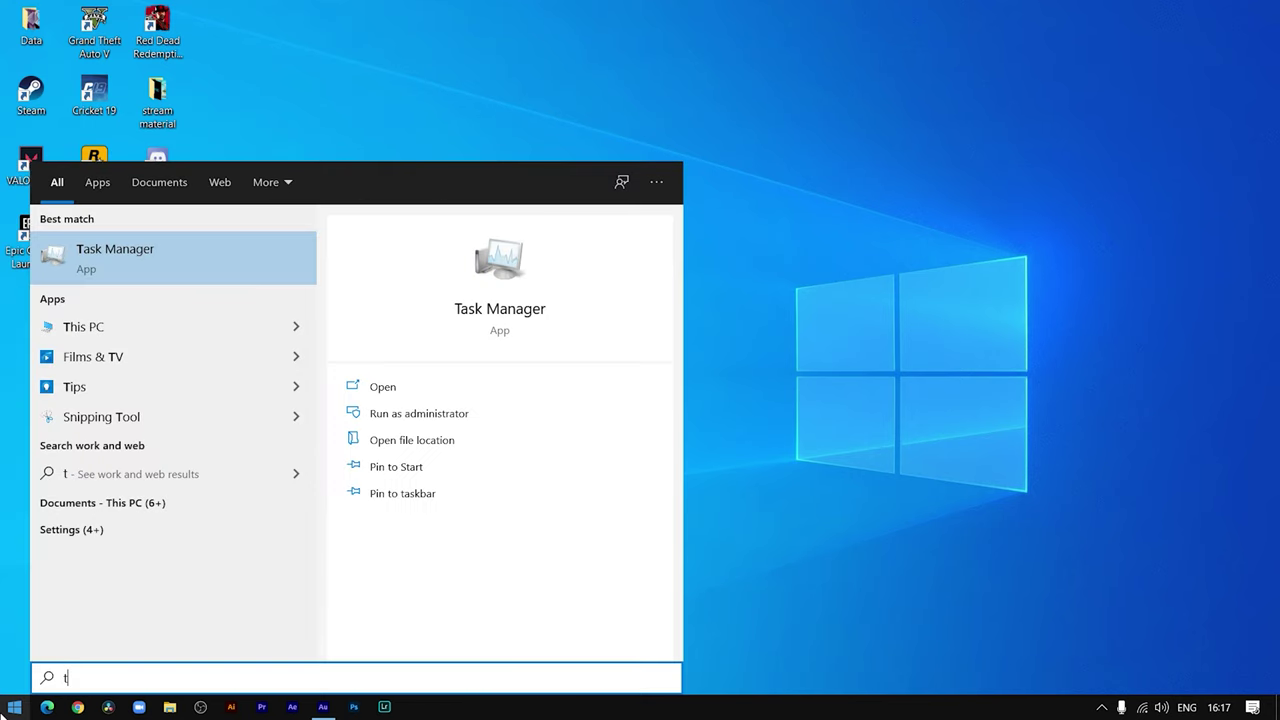
pyautogui.press('Return')
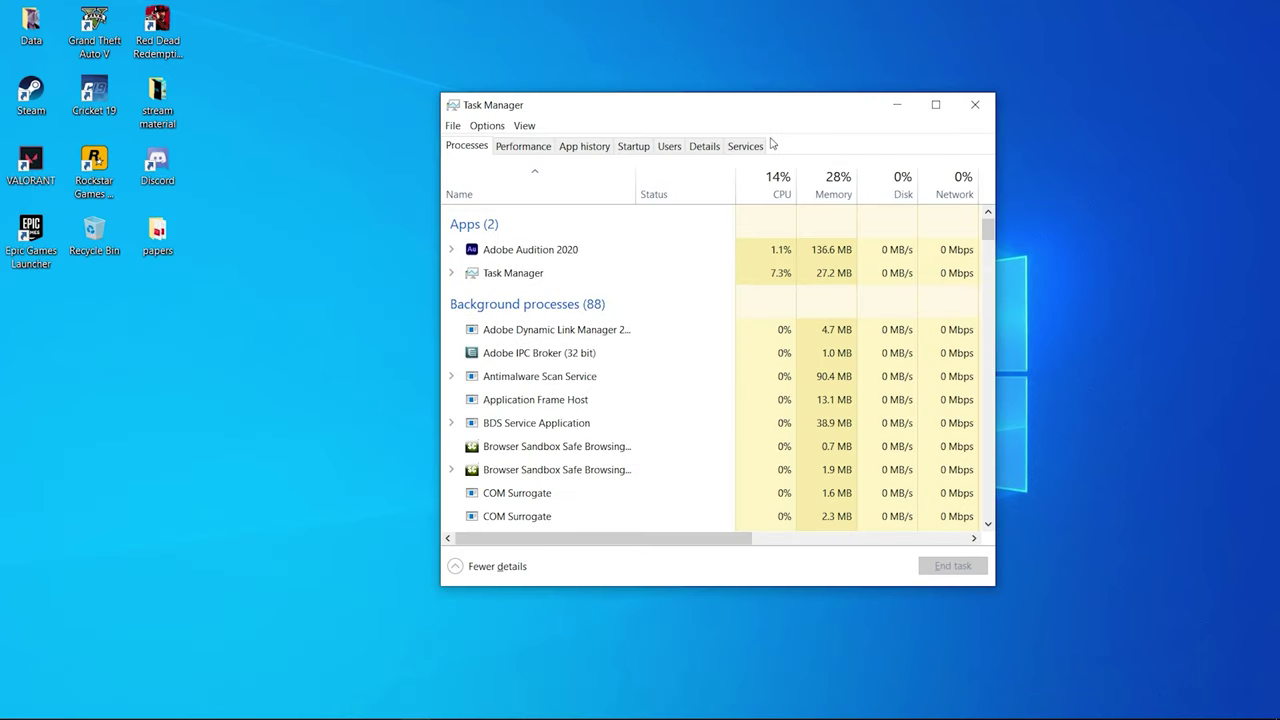
pyautogui.click(633, 146)
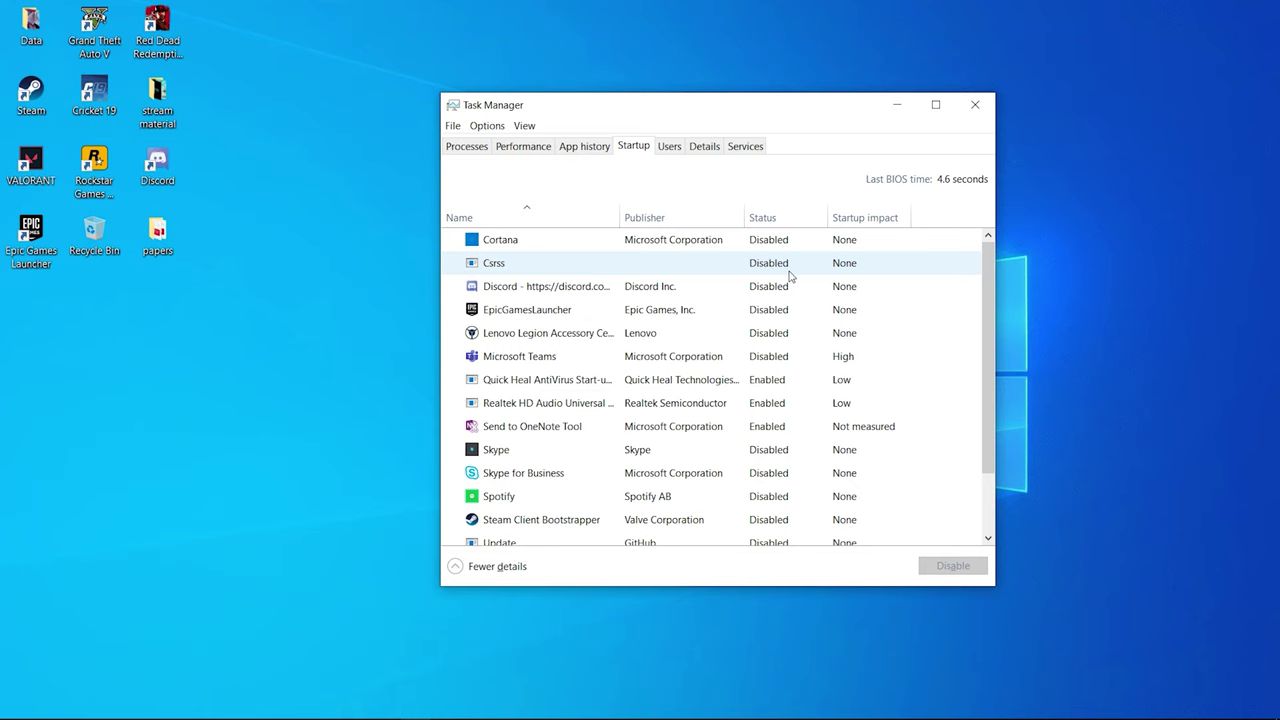
pyautogui.scroll(-2, 790, 275)
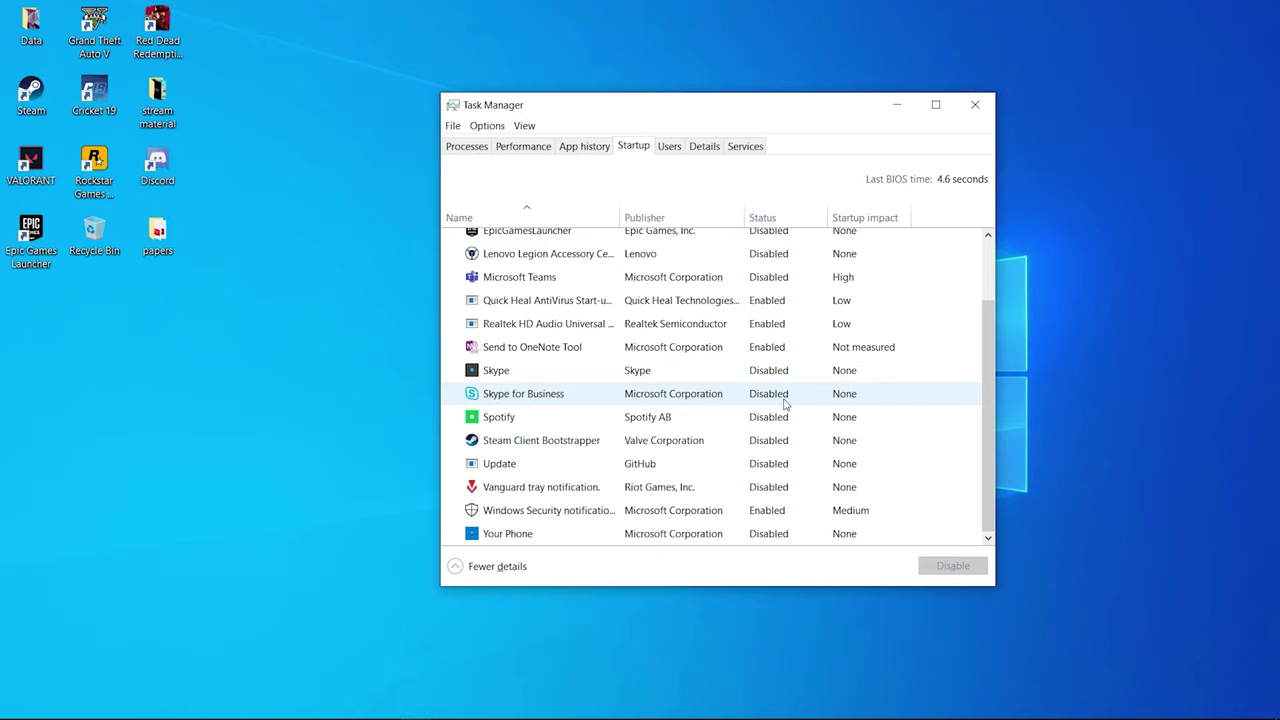
pyautogui.scroll(1, 782, 402)
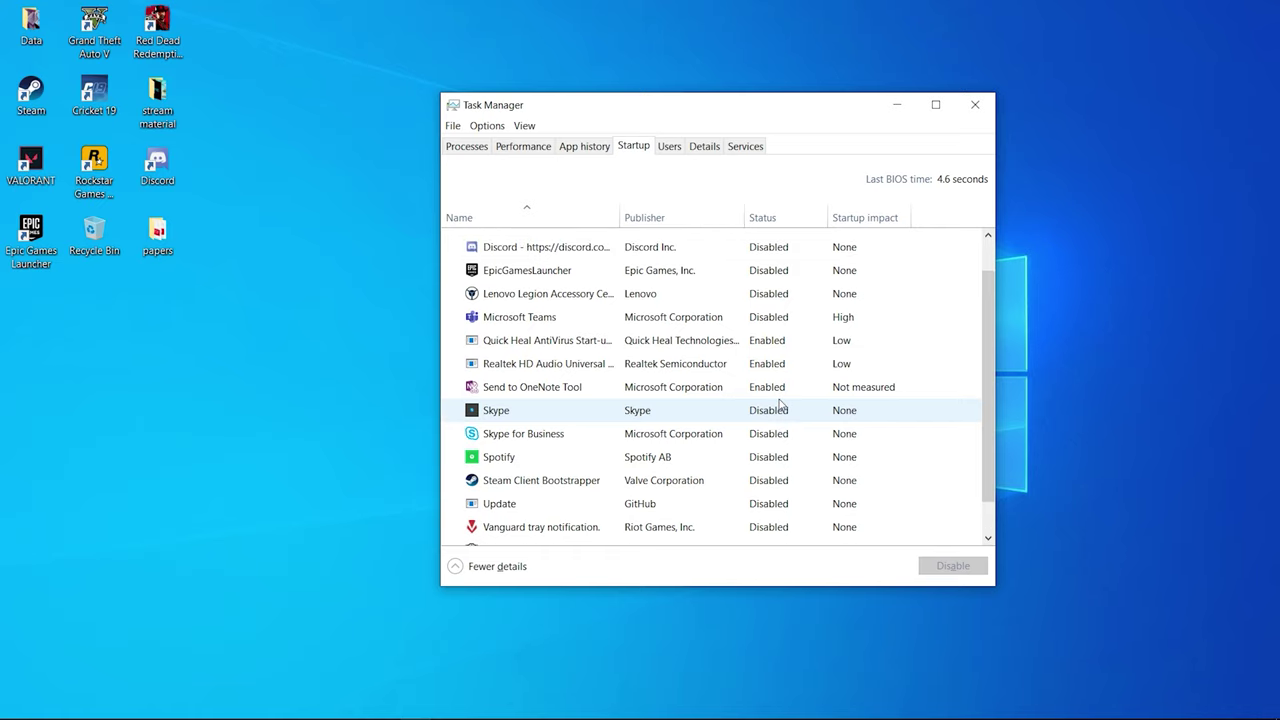
pyautogui.scroll(1, 782, 404)
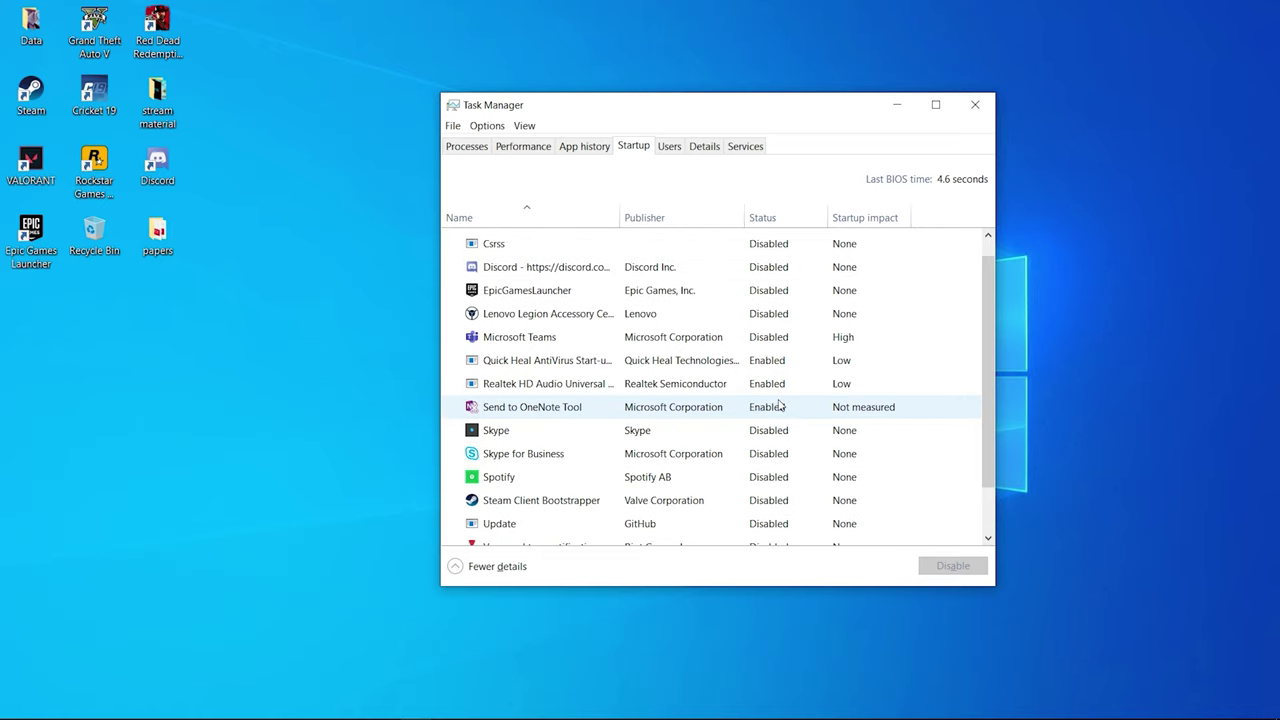
pyautogui.scroll(1, 782, 405)
pyautogui.hotkey('alt', 'F4')
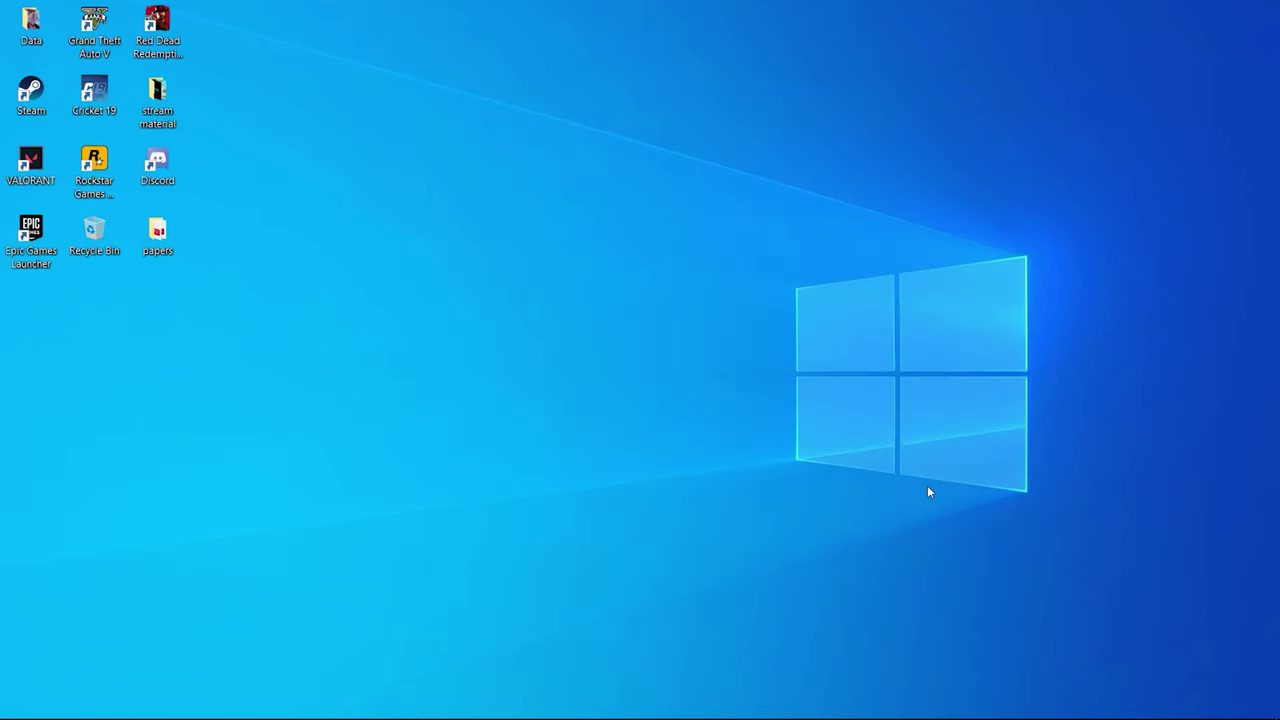
# Launch msconfig and show the Services tab of System Configuration.
pyautogui.press('super+r')
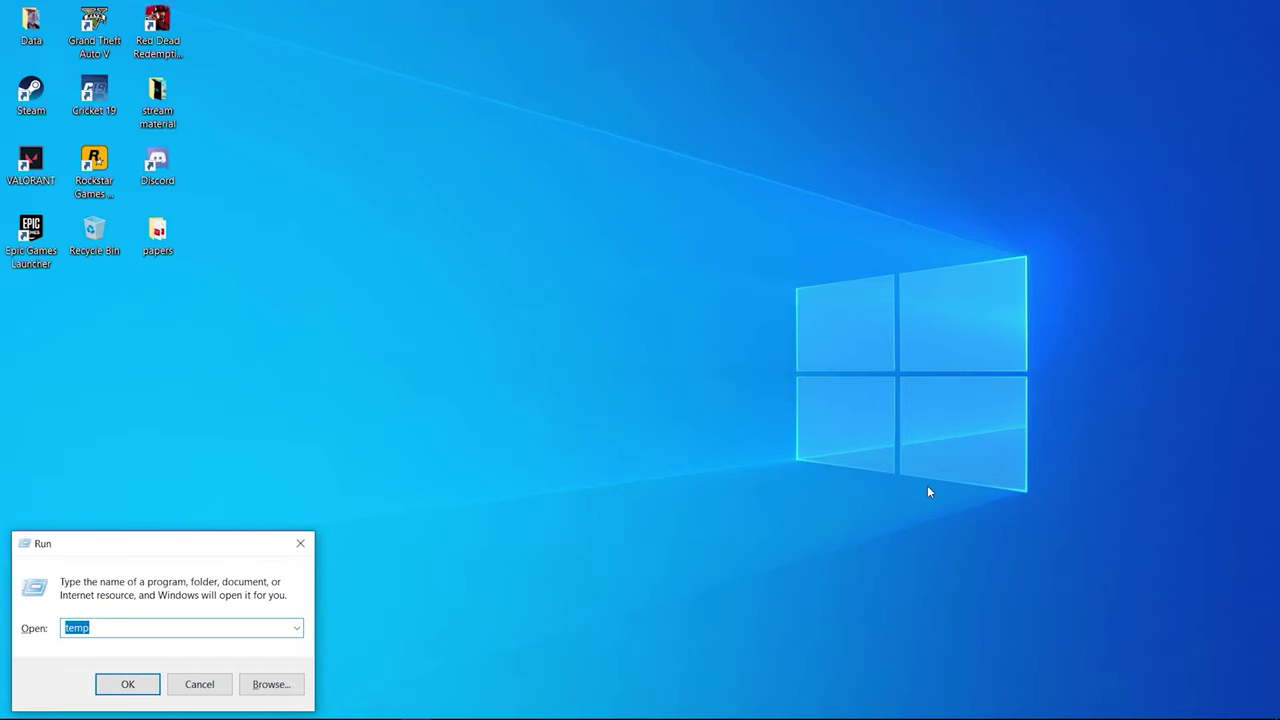
pyautogui.press('BackSpace')
pyautogui.write('msconfig')
pyautogui.press('Return')
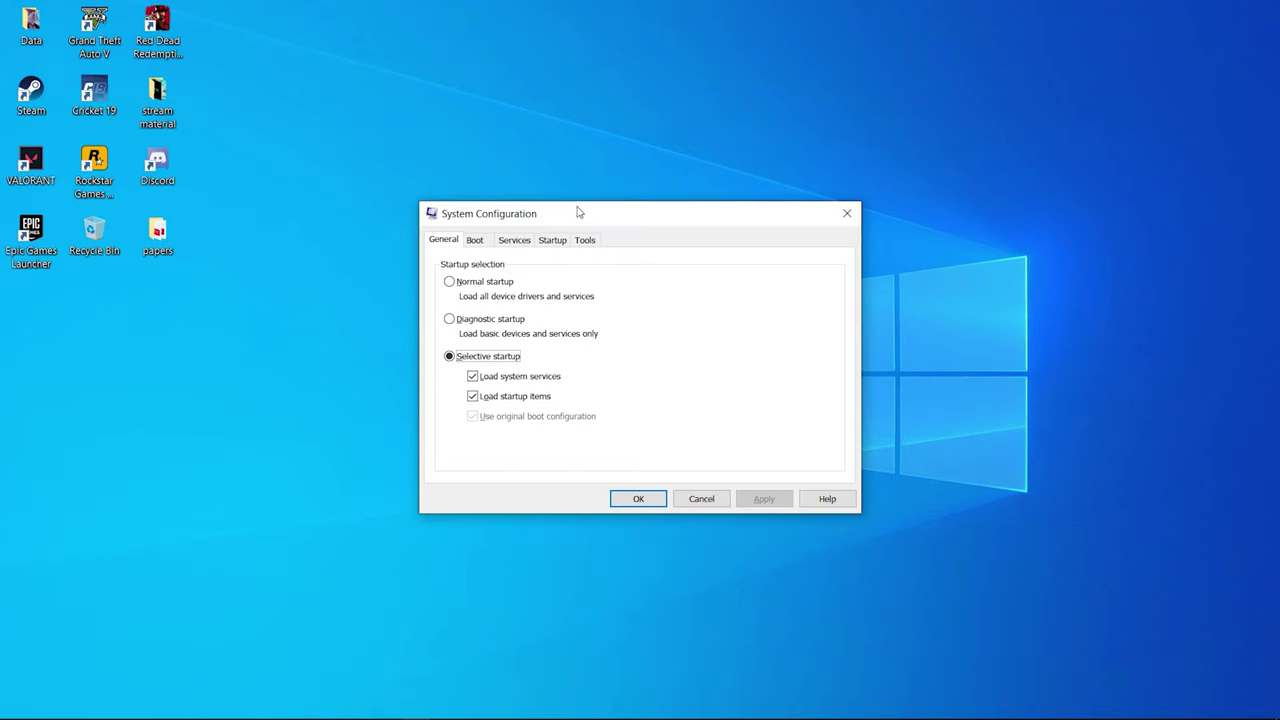
pyautogui.moveTo(588, 218); pyautogui.dragTo(600, 206)
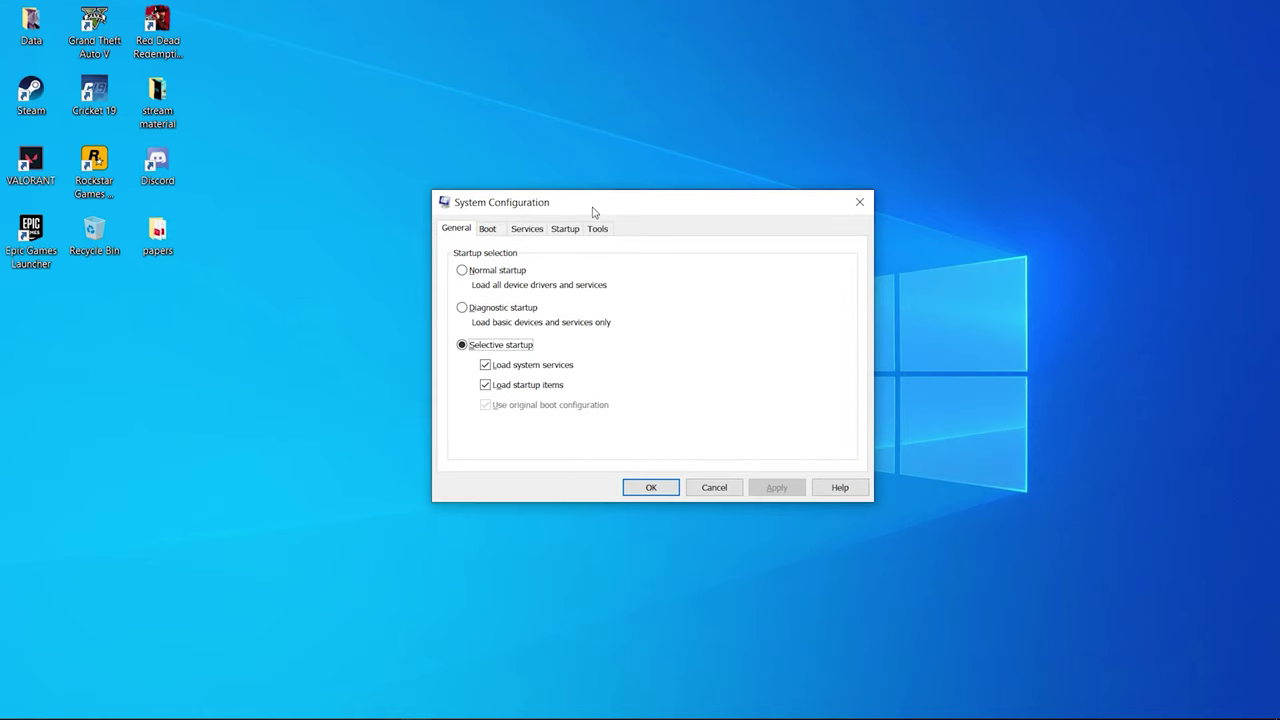
pyautogui.click(526, 231)
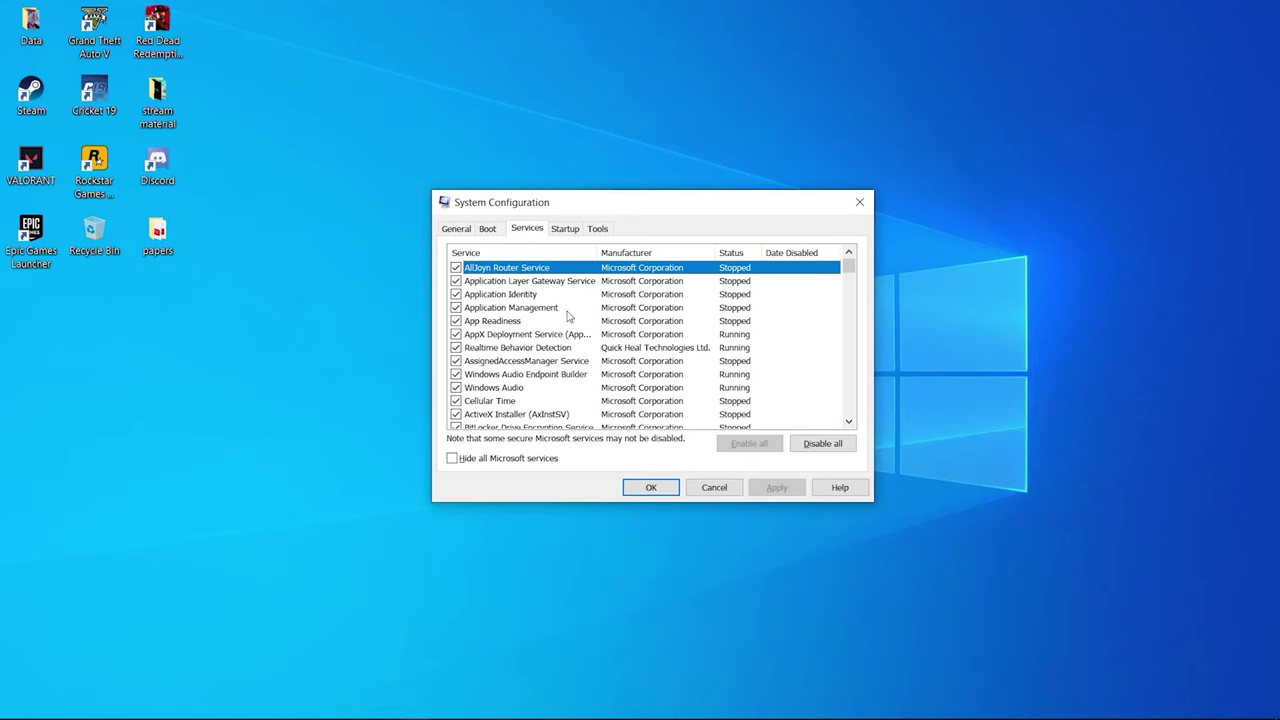
# Scroll through the running and stopped services, then close System Configuration with OK.
pyautogui.scroll(-1, 540, 326)
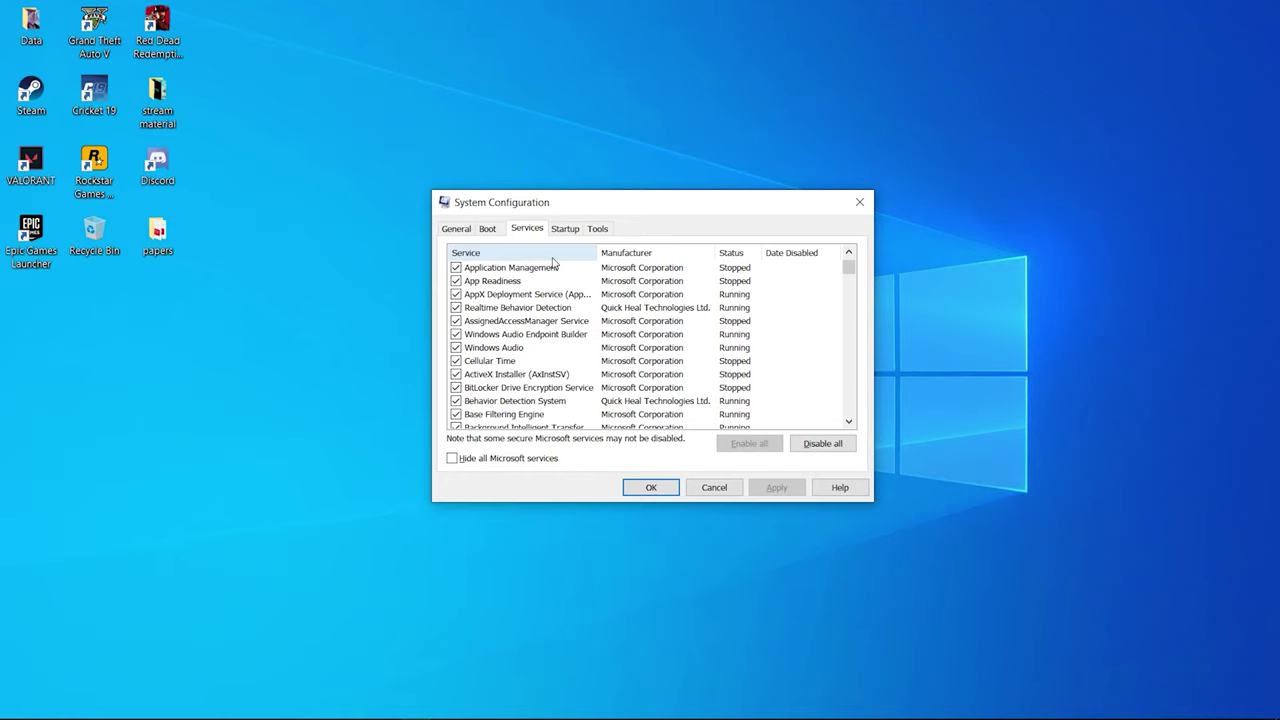
pyautogui.scroll(-1, 572, 355)
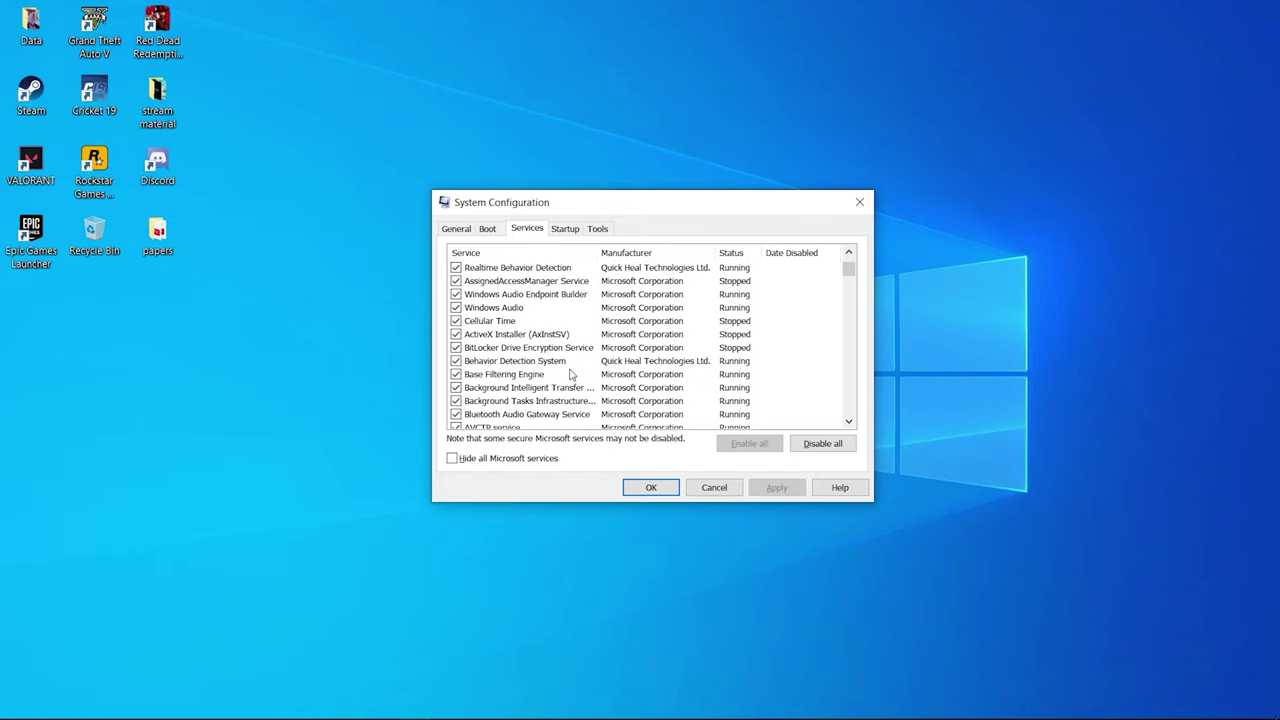
pyautogui.scroll(-1, 571, 375)
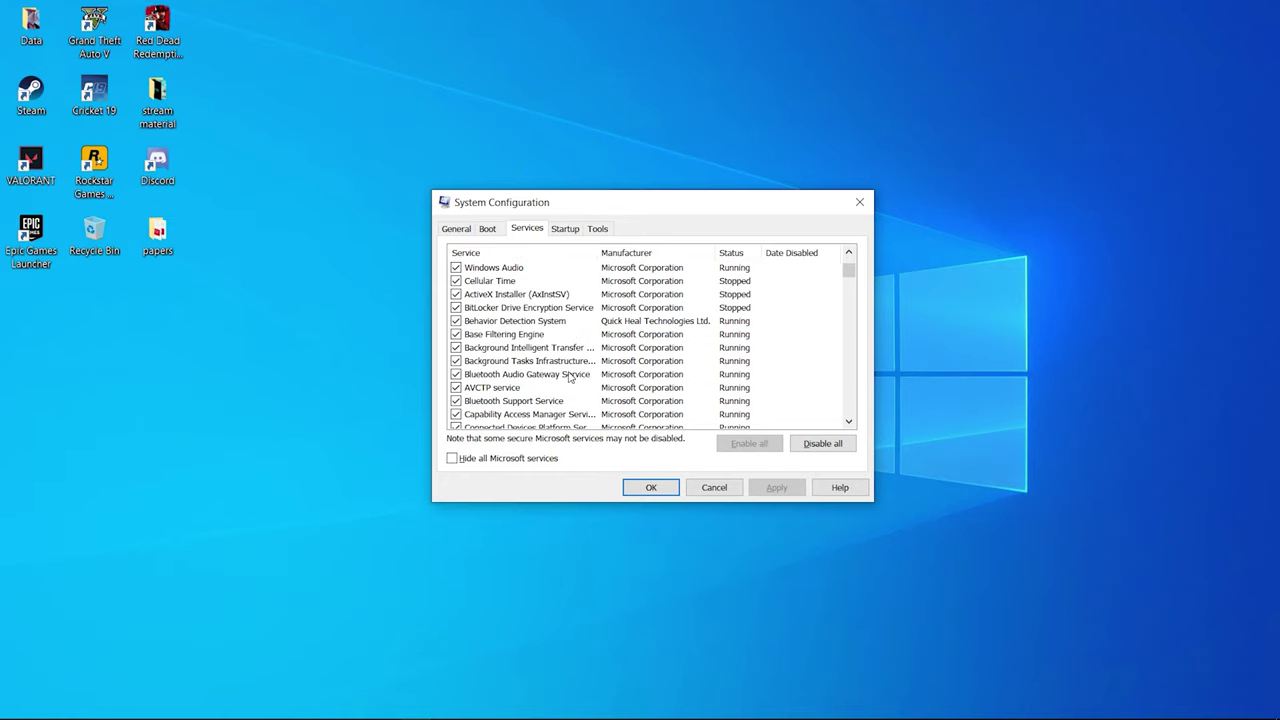
pyautogui.scroll(2, 570, 377)
pyautogui.scroll(1, 571, 372)
pyautogui.scroll(-5, 650, 390)
pyautogui.scroll(2, 706, 397)
pyautogui.scroll(2, 706, 397)
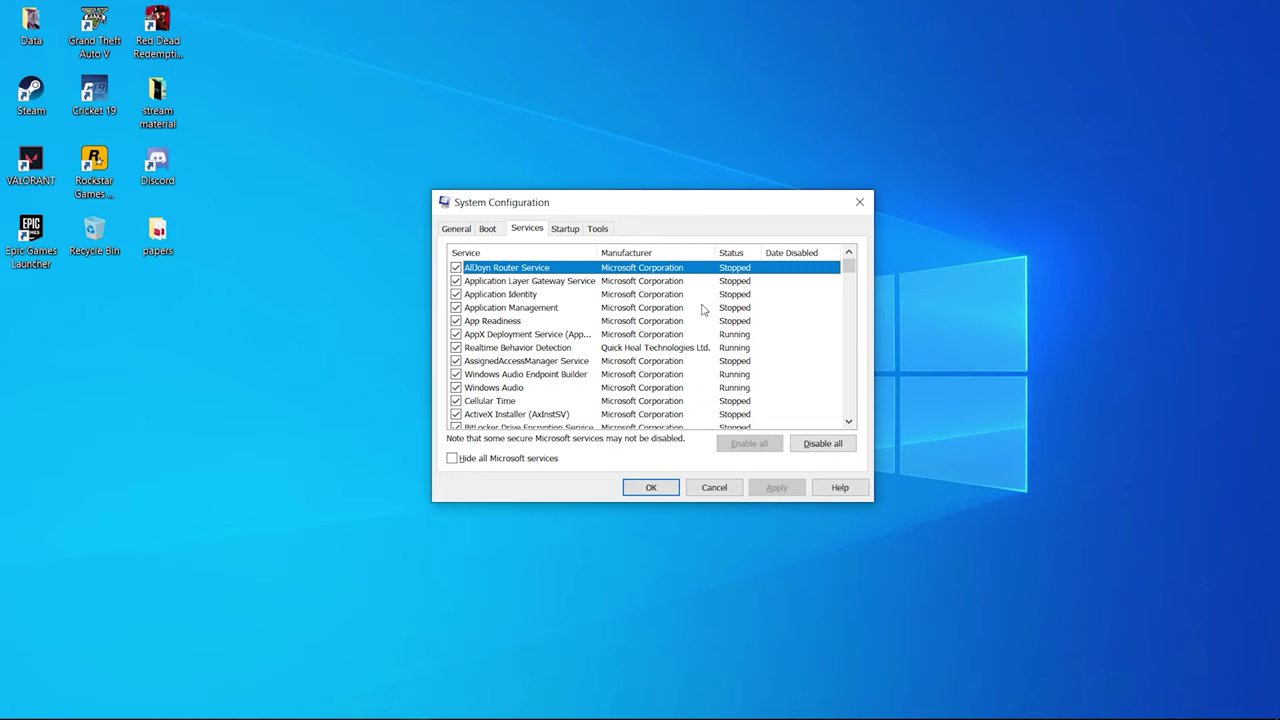
pyautogui.scroll(-5, 703, 292)
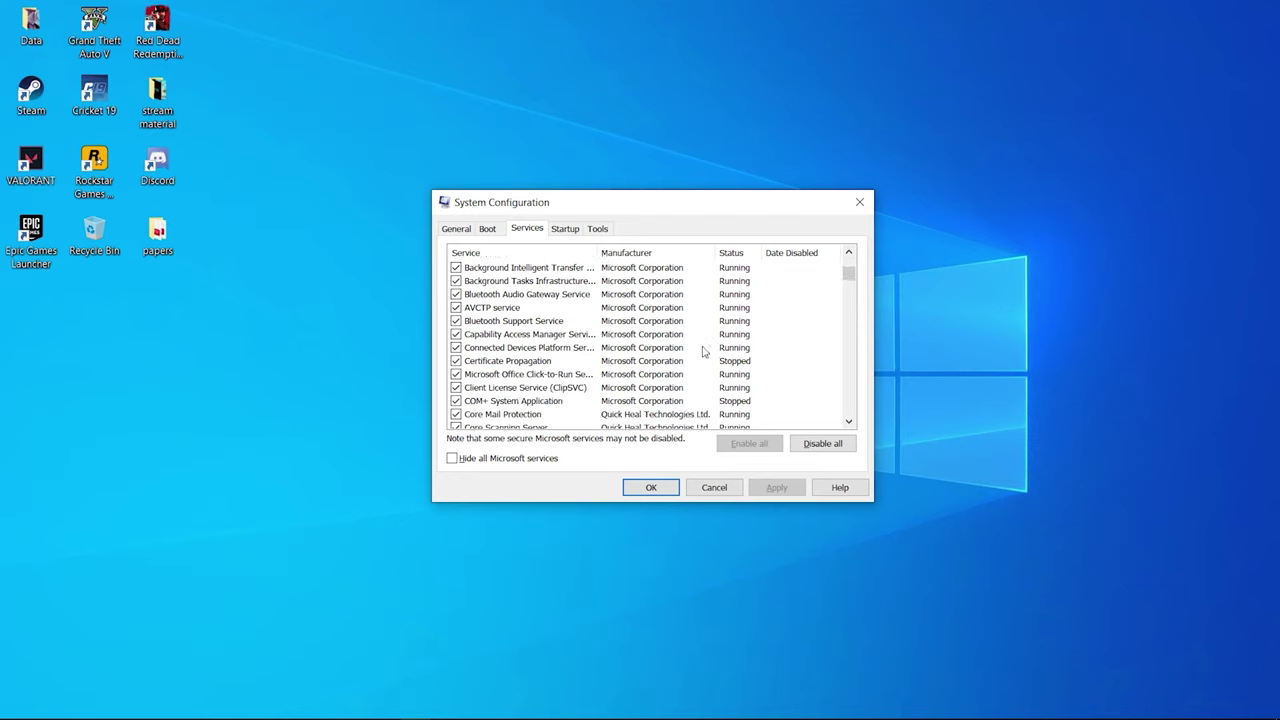
pyautogui.scroll(3, 716, 372)
pyautogui.scroll(2, 716, 372)
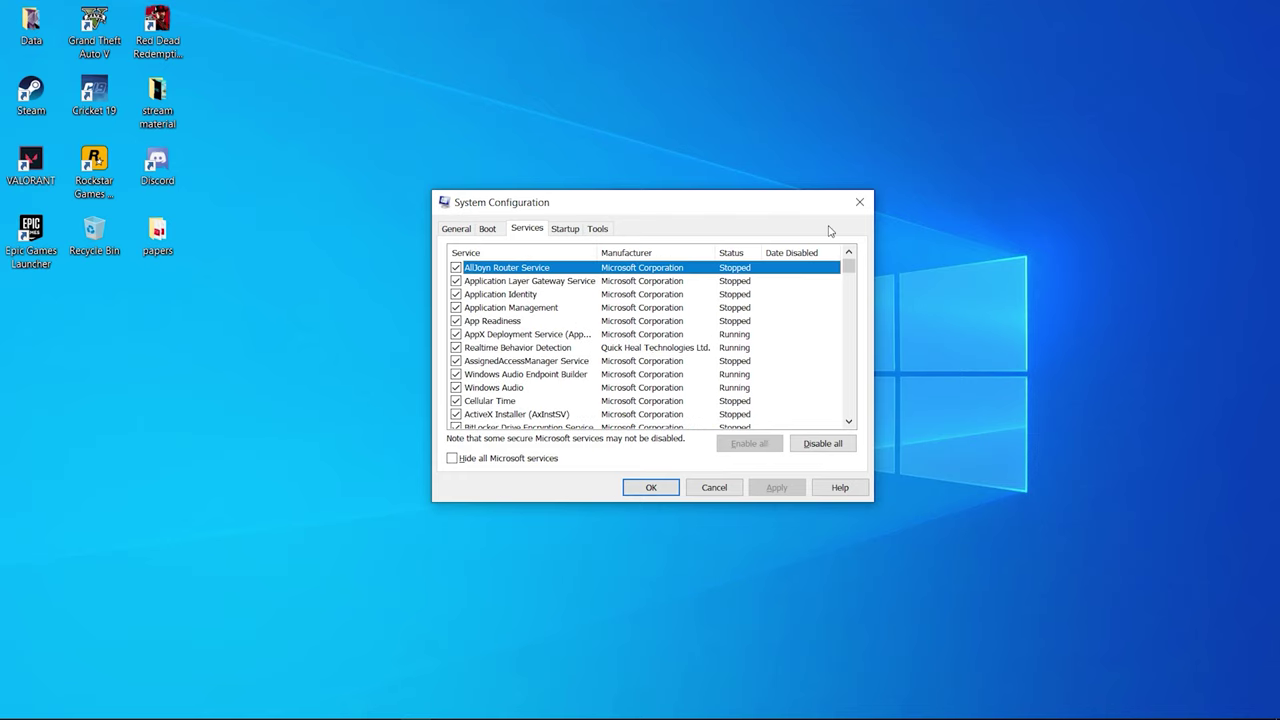
pyautogui.click(651, 488)
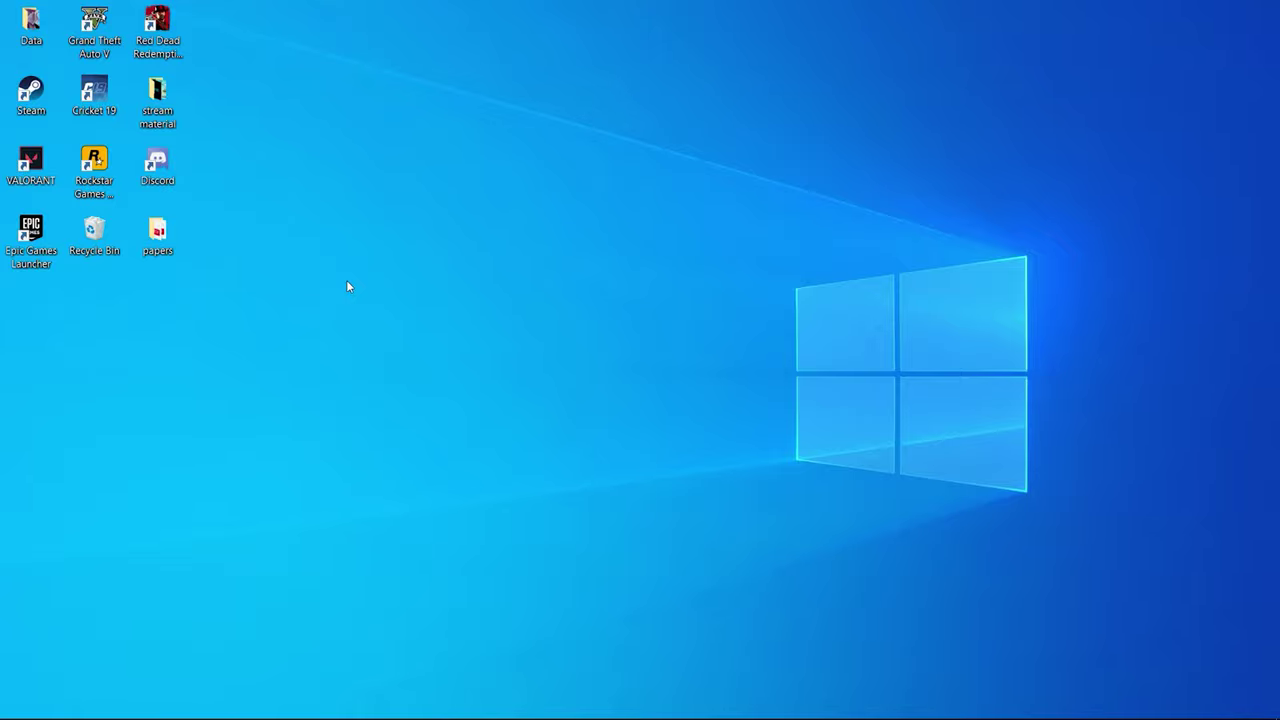
# Search 'advan' to open System Properties on the Advanced tab, centred on screen.
pyautogui.press('super')
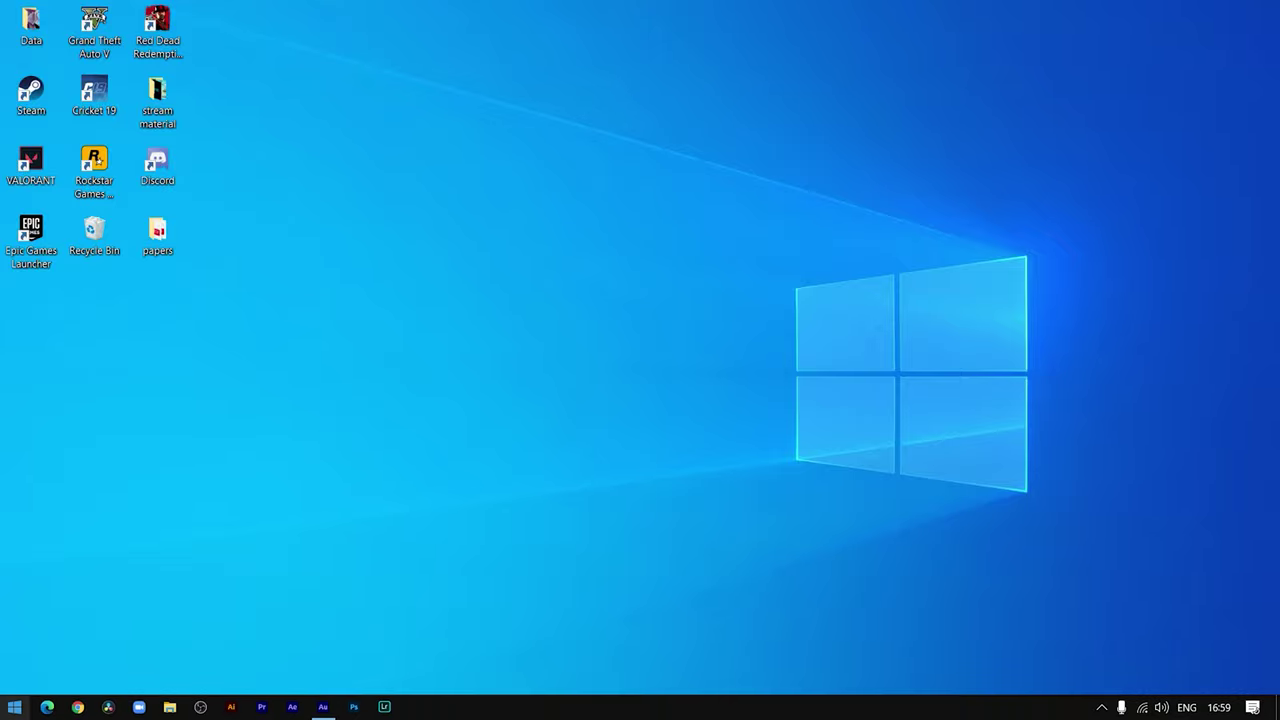
pyautogui.write('a')
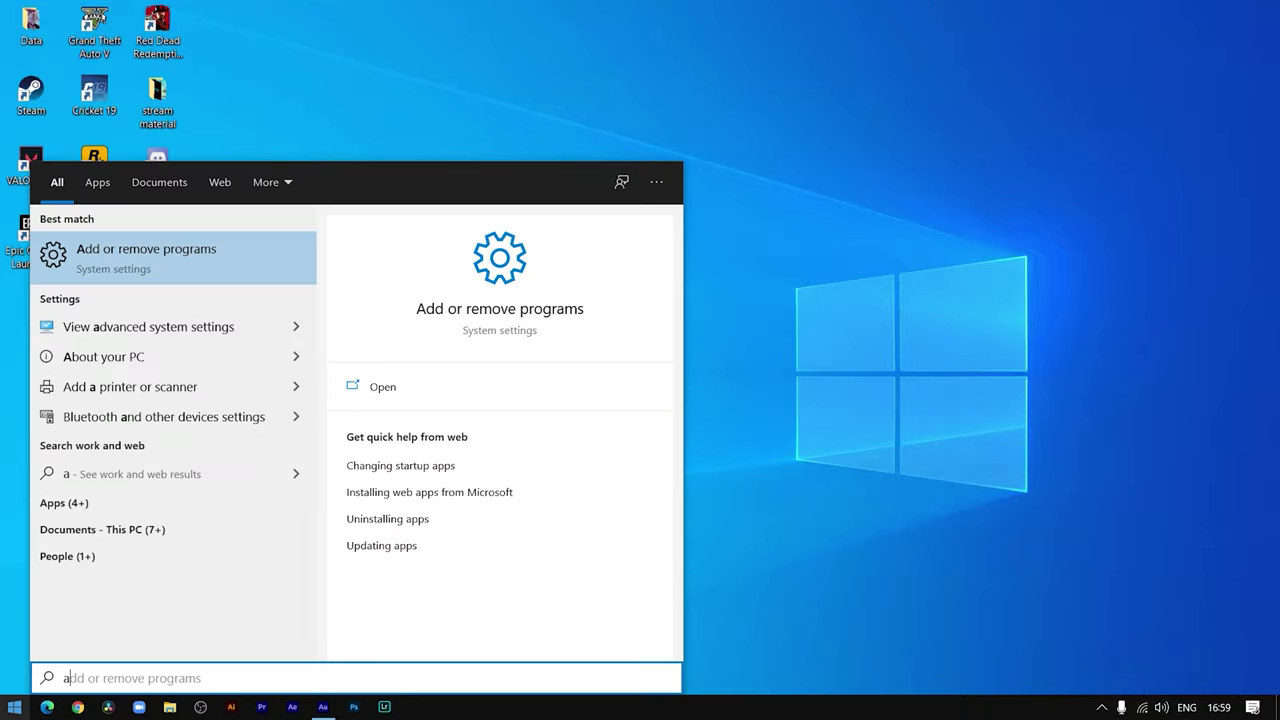
pyautogui.write('dvan')
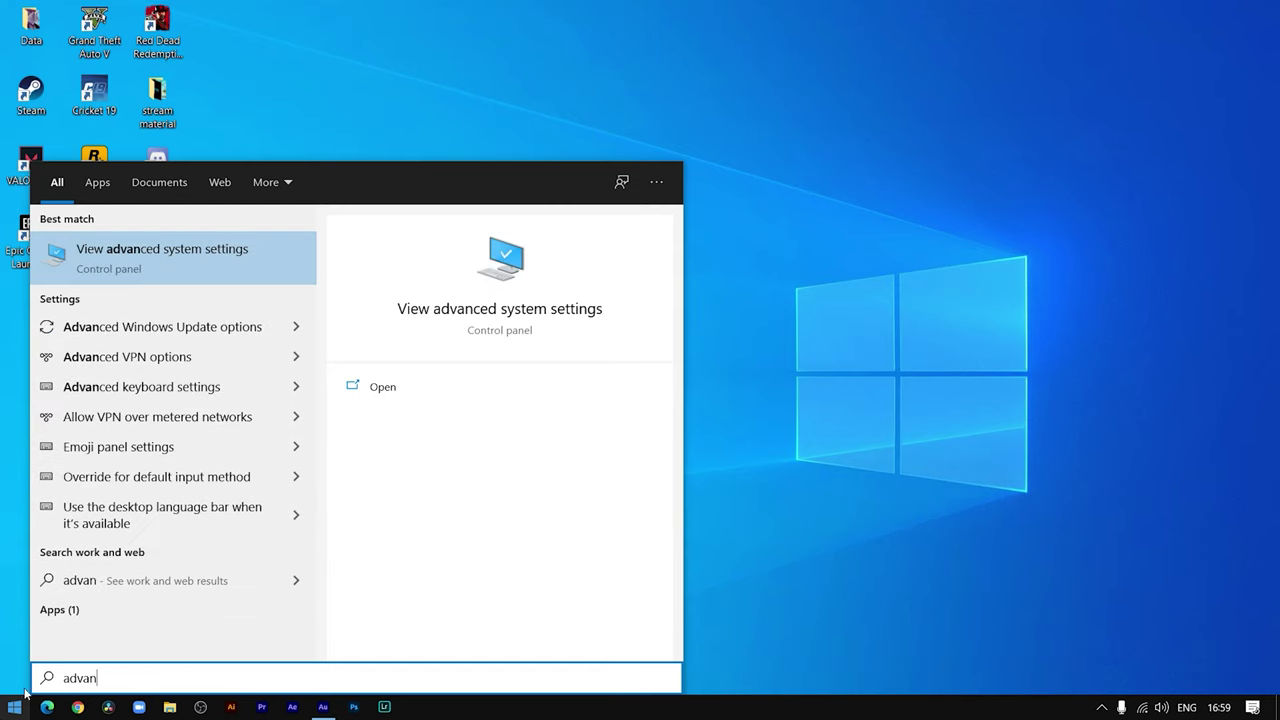
pyautogui.click(208, 250)
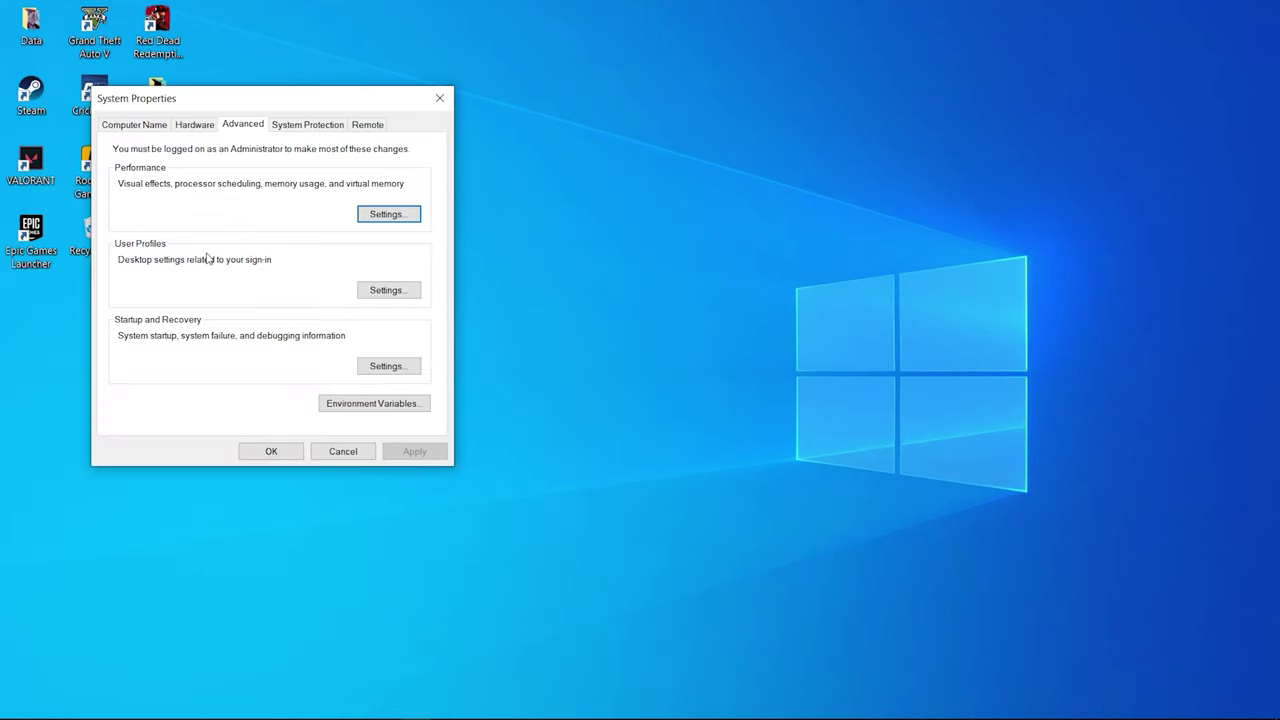
pyautogui.moveTo(274, 102); pyautogui.dragTo(608, 189)
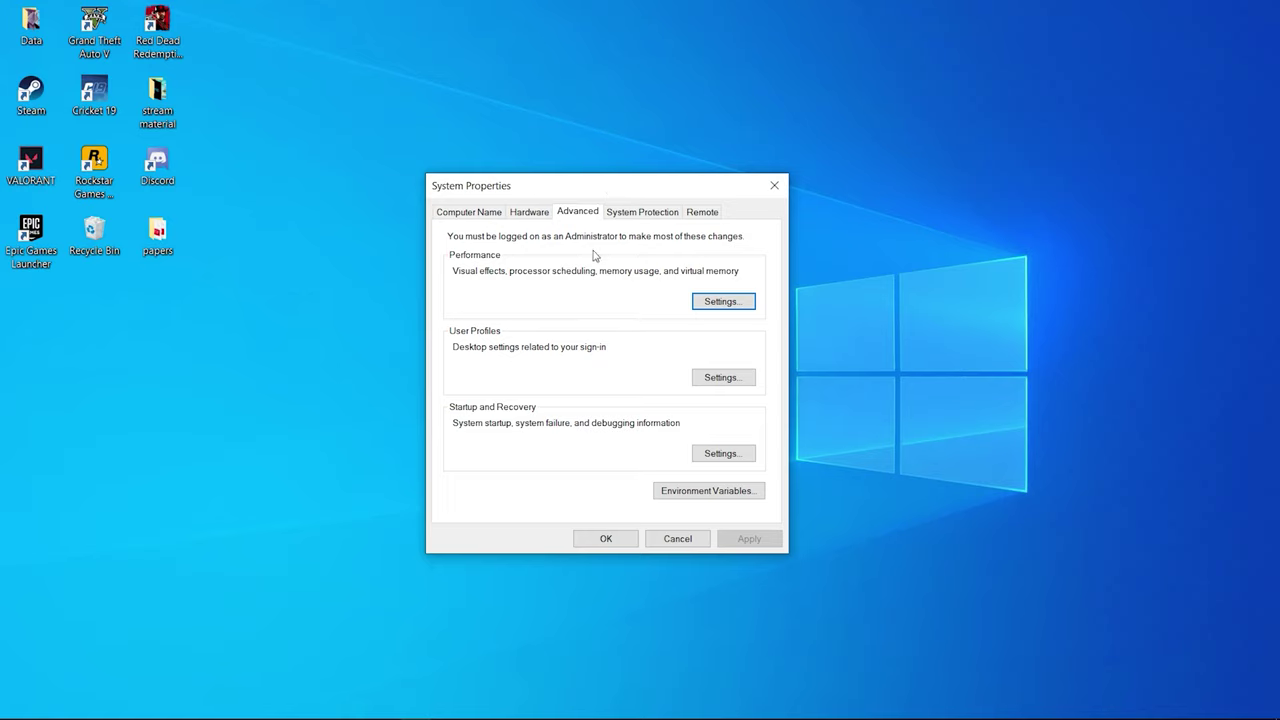
# Set visual effects to Custom with control, window and taskbar animations, Peek, and menu/tooltip fades off.
pyautogui.click(720, 302)
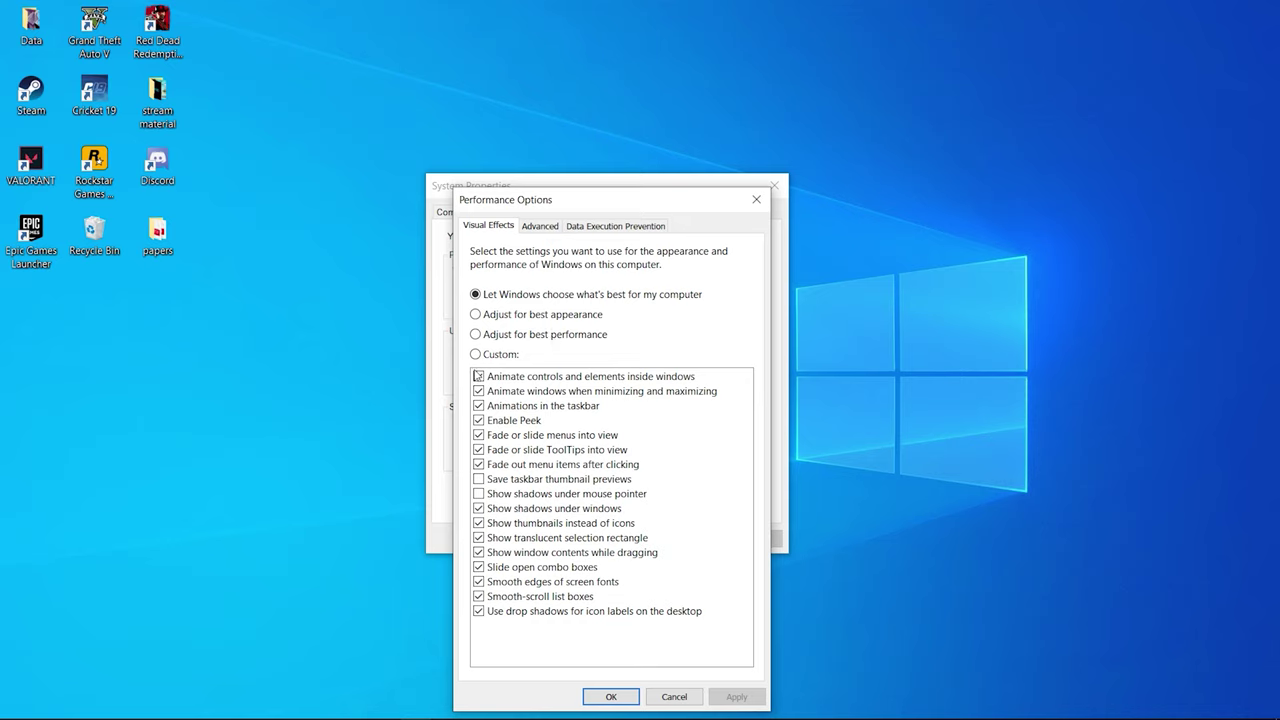
pyautogui.click(475, 356)
pyautogui.click(478, 377)
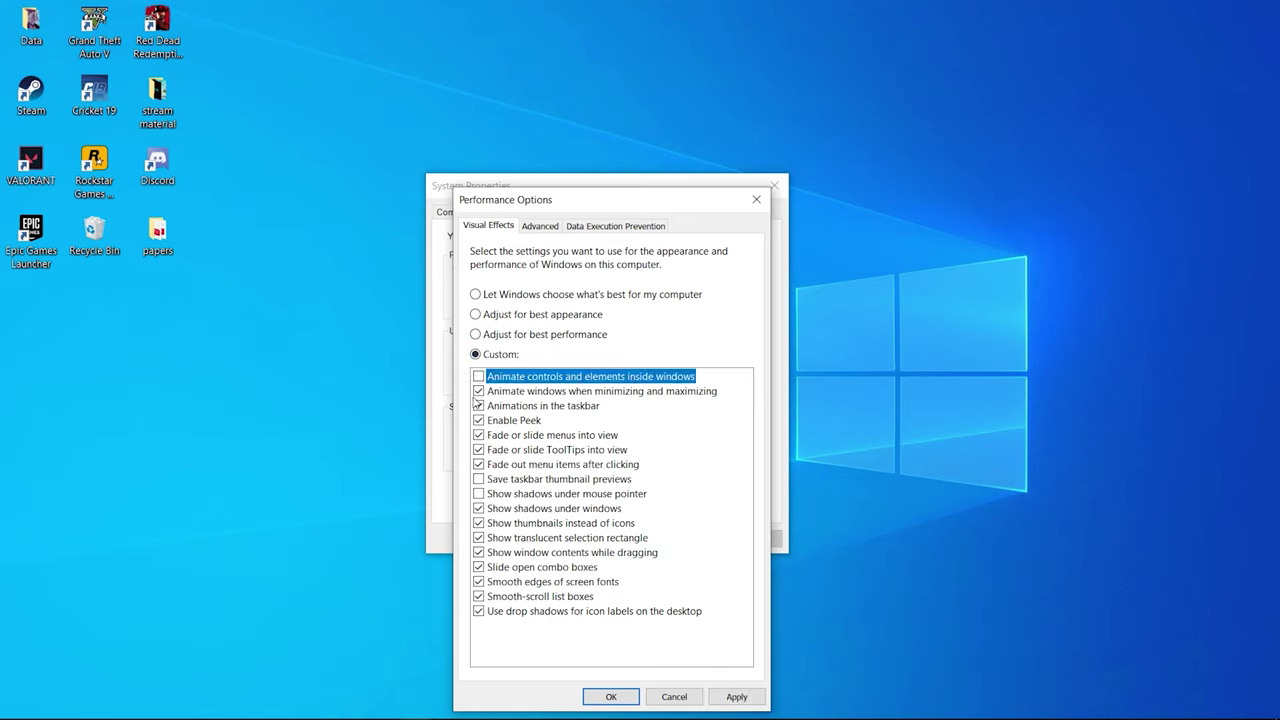
pyautogui.click(478, 391)
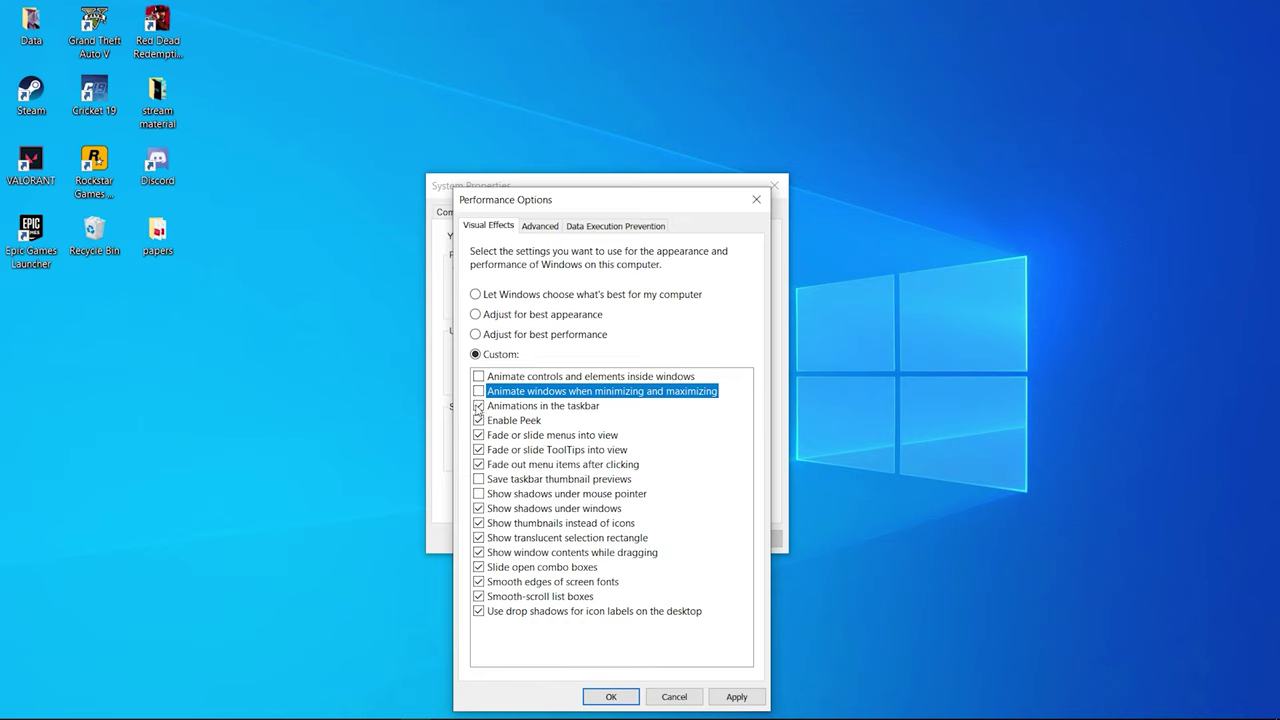
pyautogui.click(478, 406)
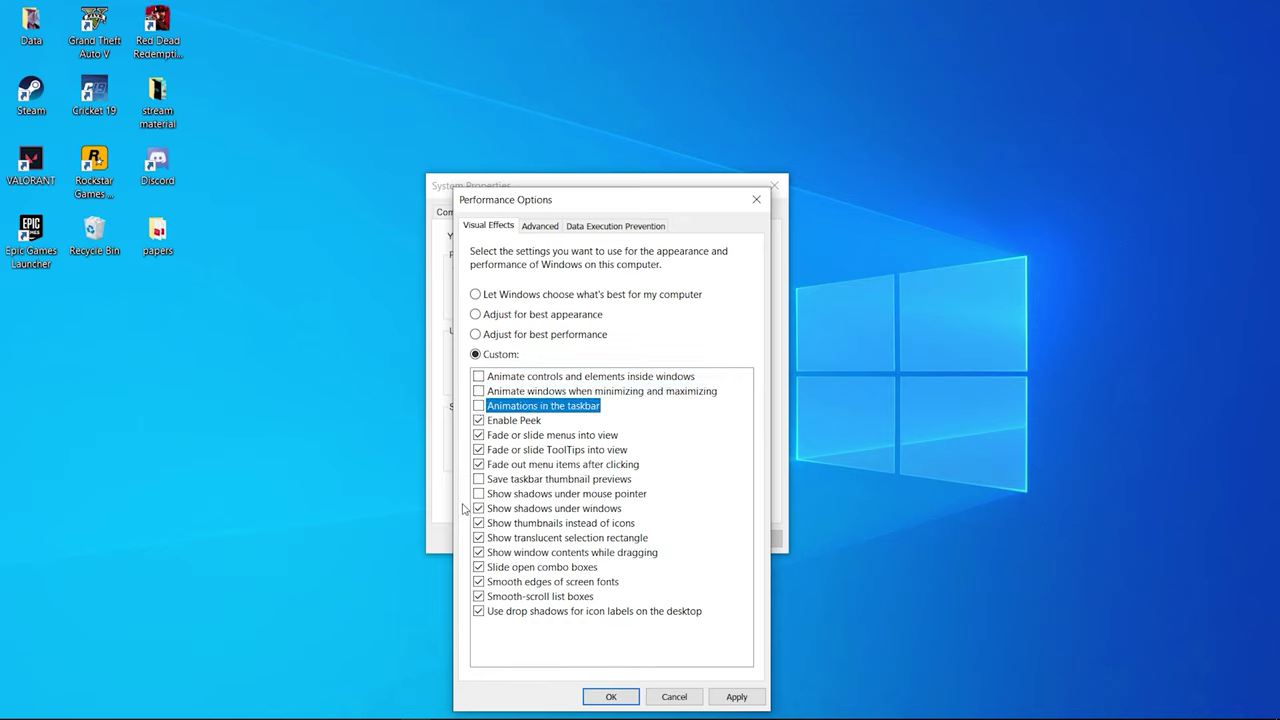
pyautogui.click(478, 421)
pyautogui.click(478, 435)
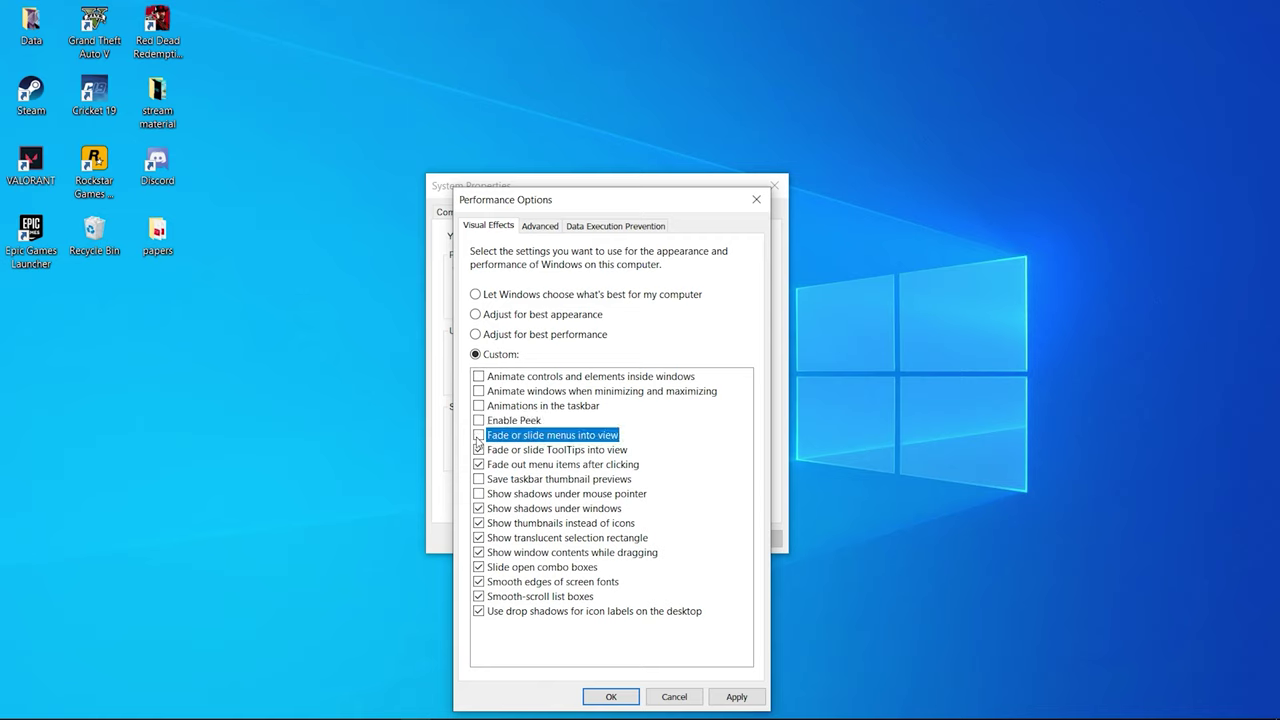
pyautogui.click(478, 450)
pyautogui.click(479, 464)
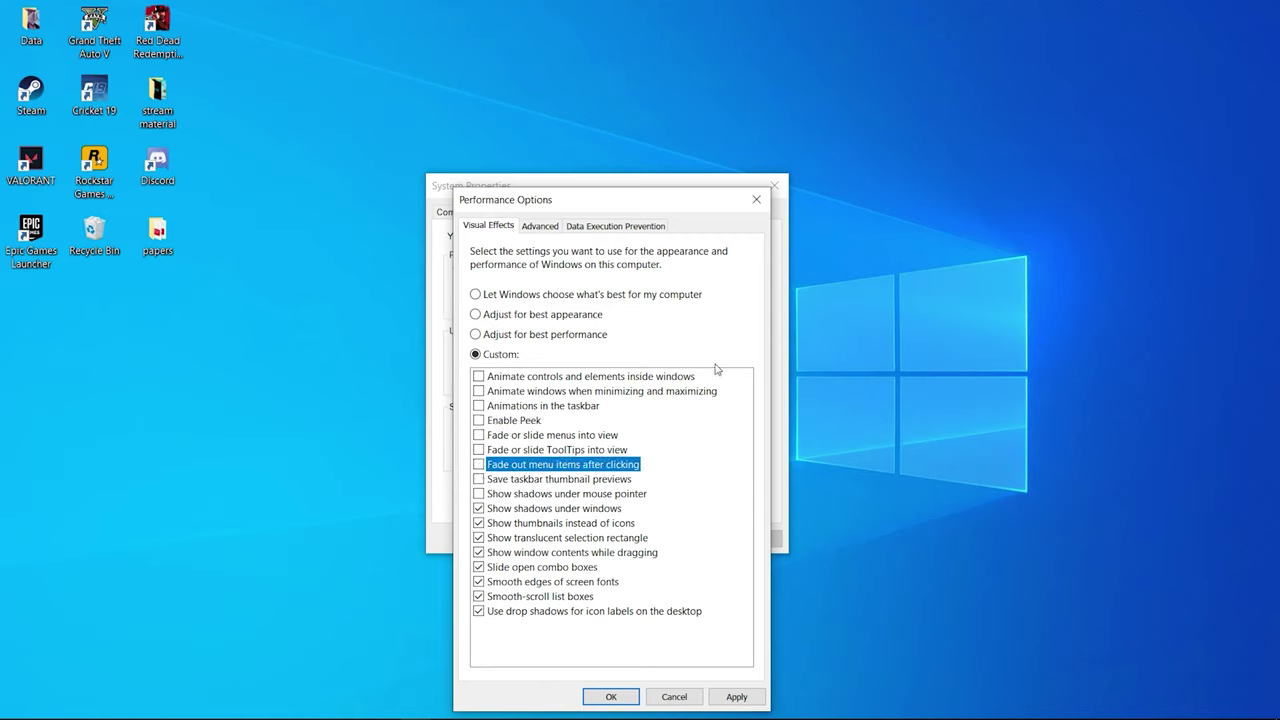
pyautogui.click(756, 199)
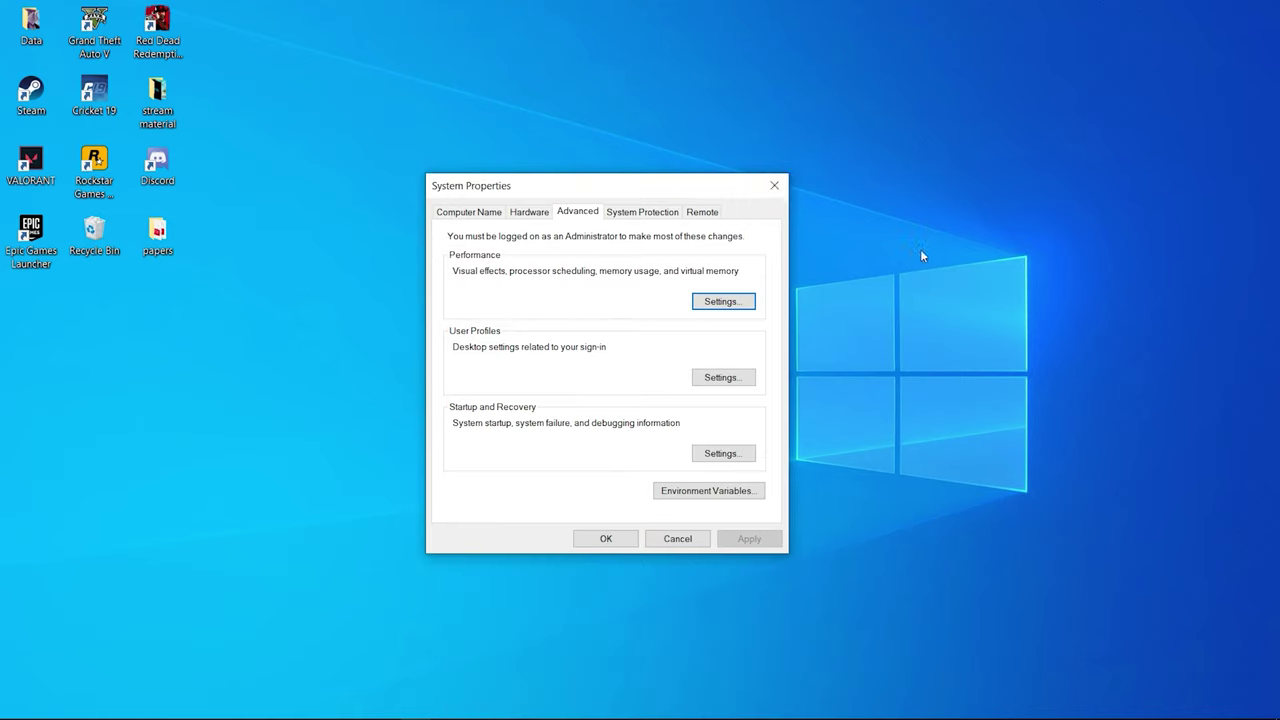
pyautogui.click(604, 538)
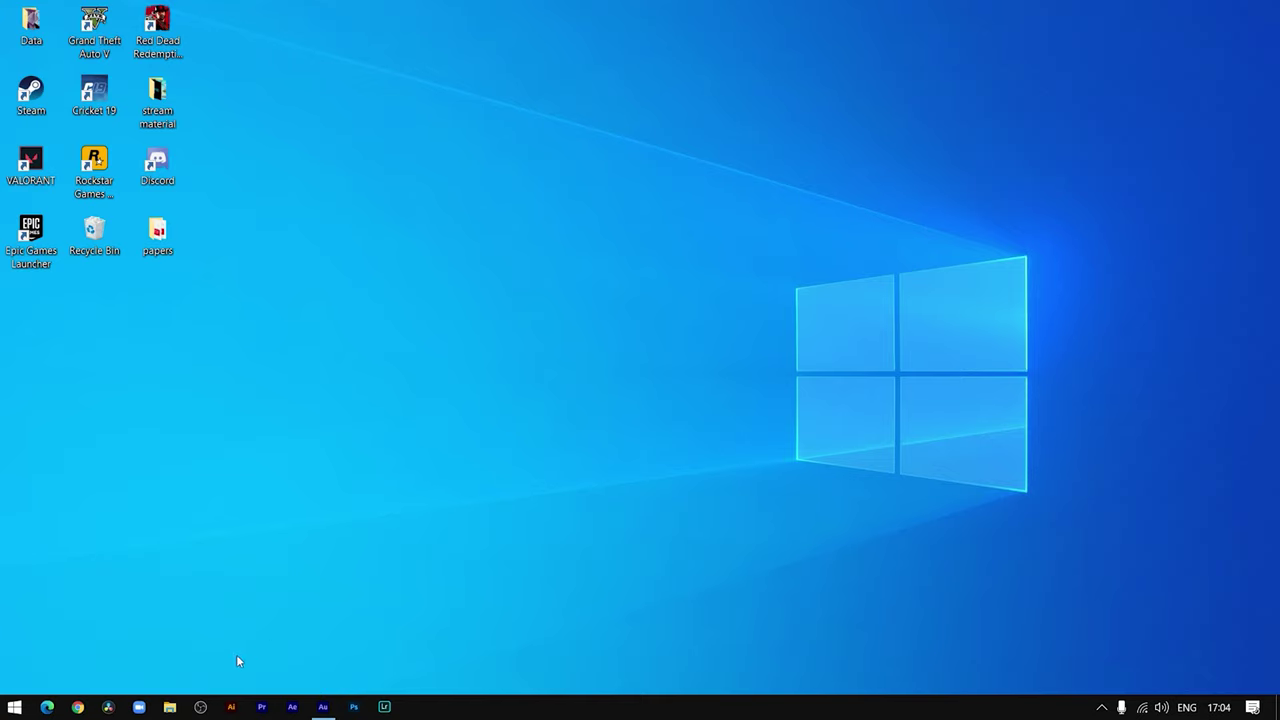
# Open SSD (C:) Properties from This PC, showing 89.7 GB used of 237 GB.
pyautogui.click(167, 707)
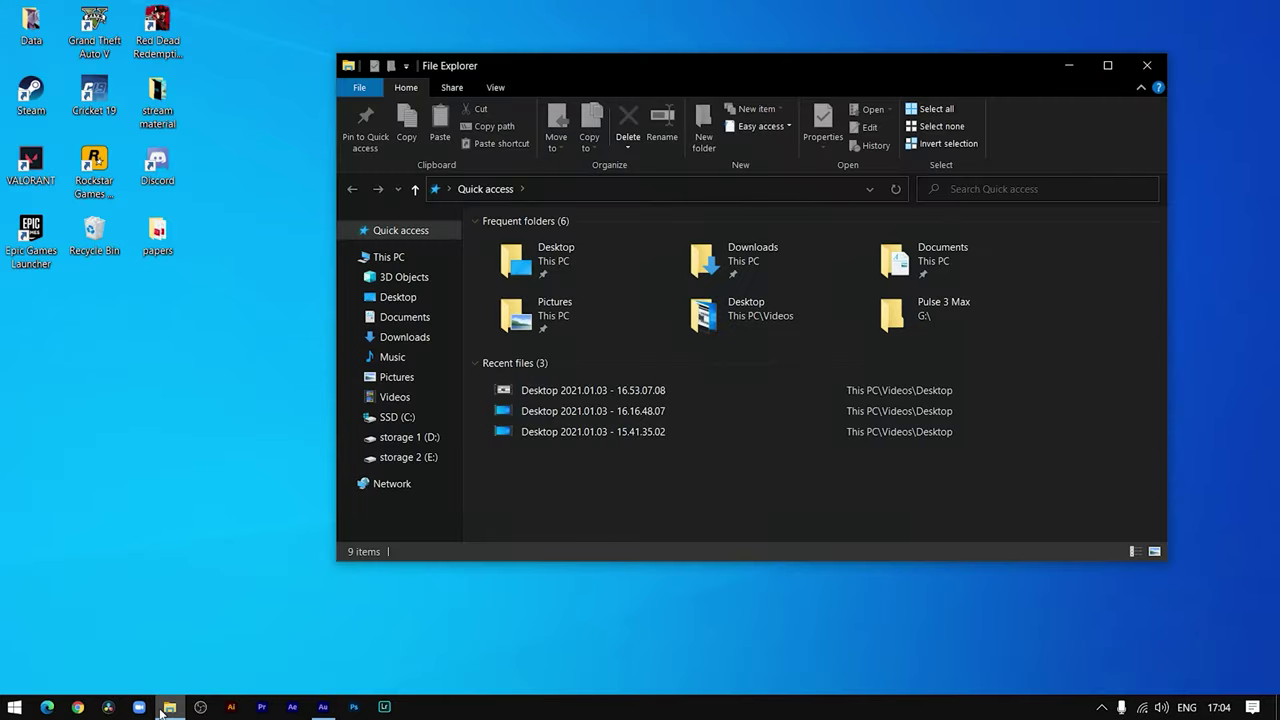
pyautogui.click(406, 265)
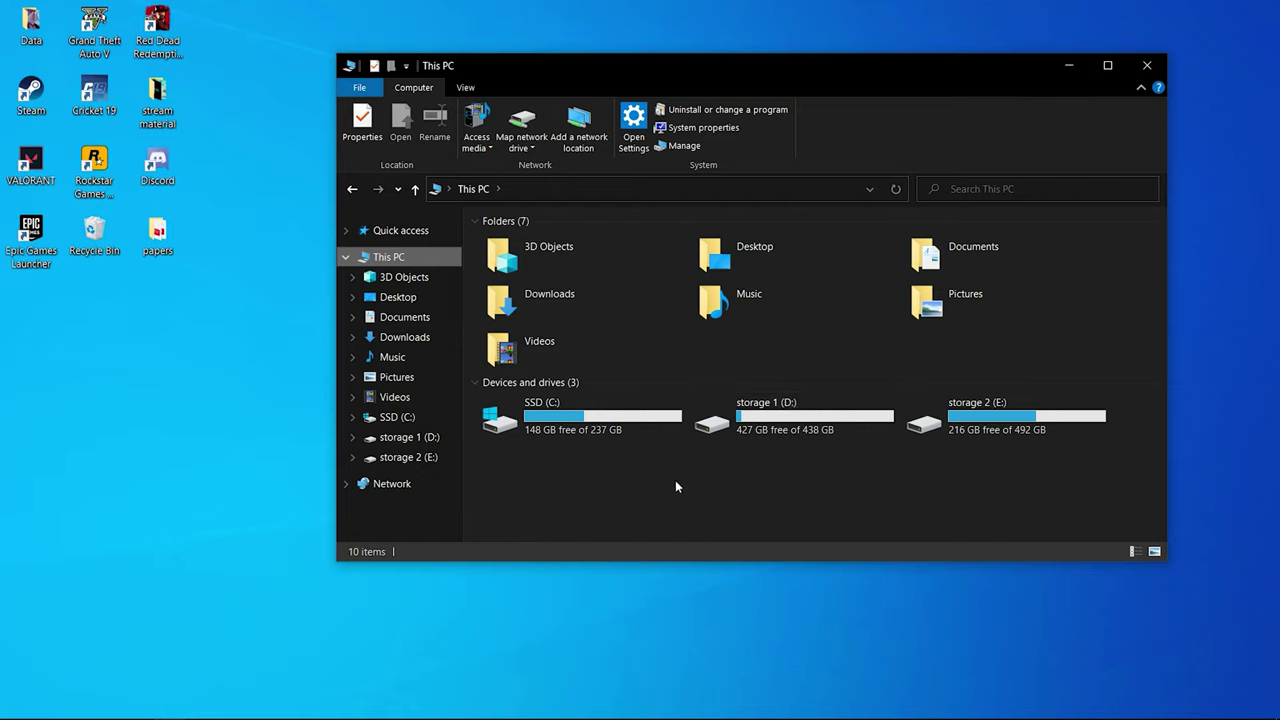
pyautogui.click(646, 430)
pyautogui.rightClick(646, 429)
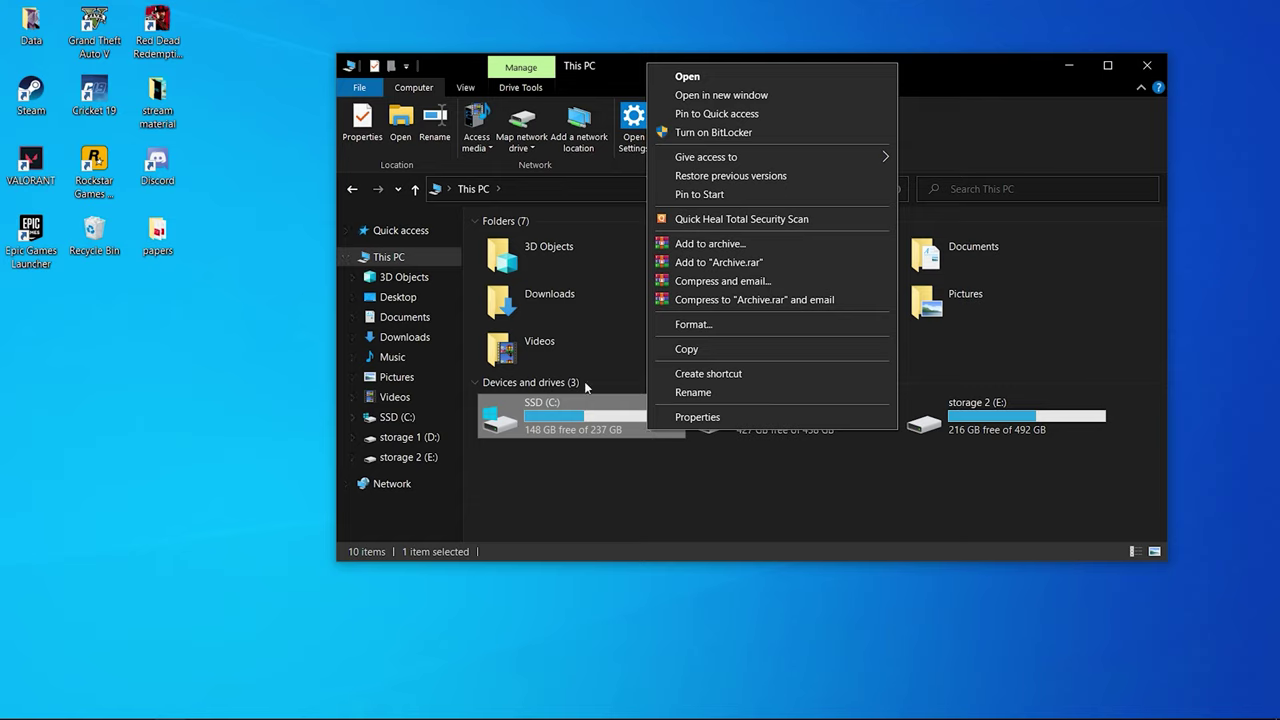
pyautogui.rightClick(543, 418)
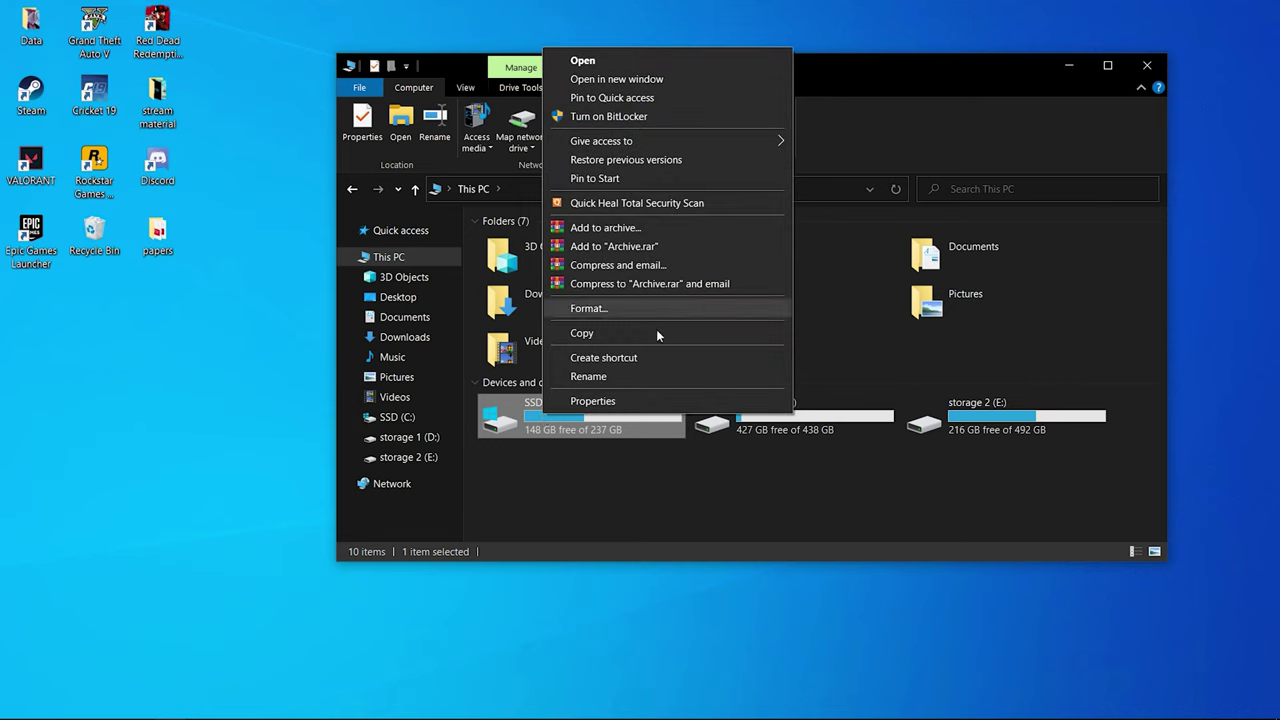
pyautogui.click(648, 400)
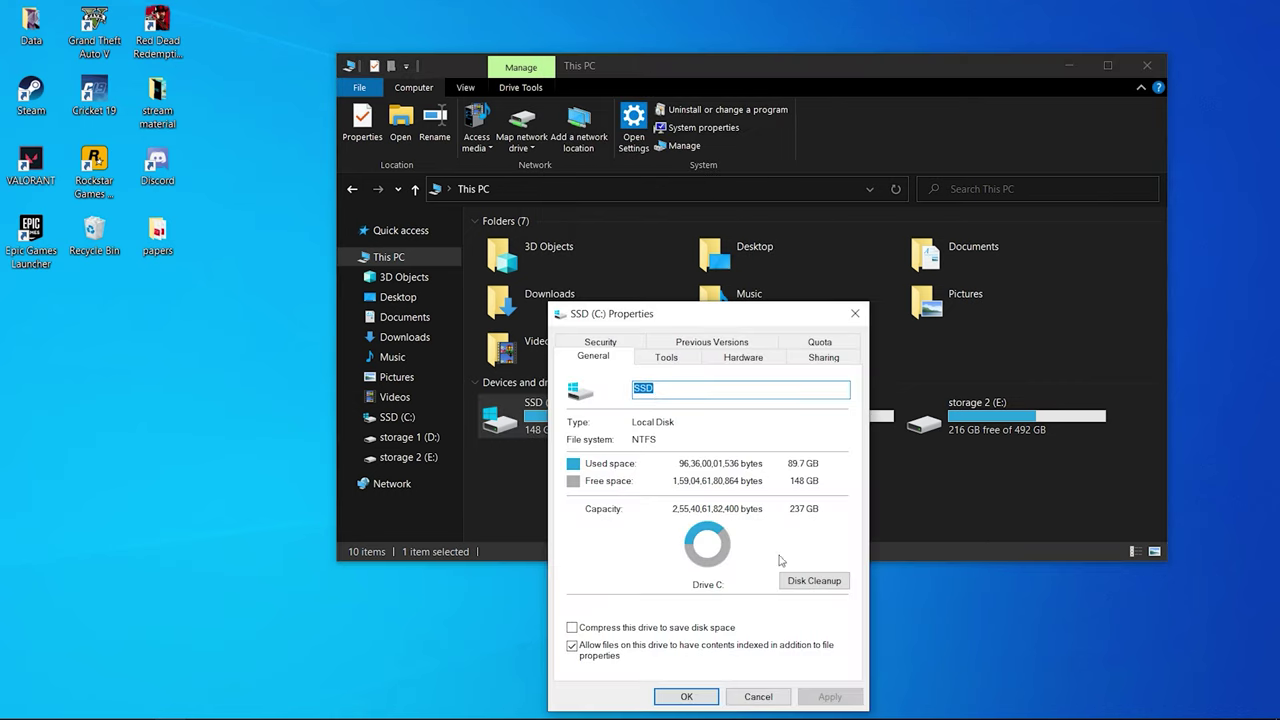
# Run Disk Cleanup on C: with system files included and delete the checked files, up to 123 MB.
pyautogui.click(800, 578)
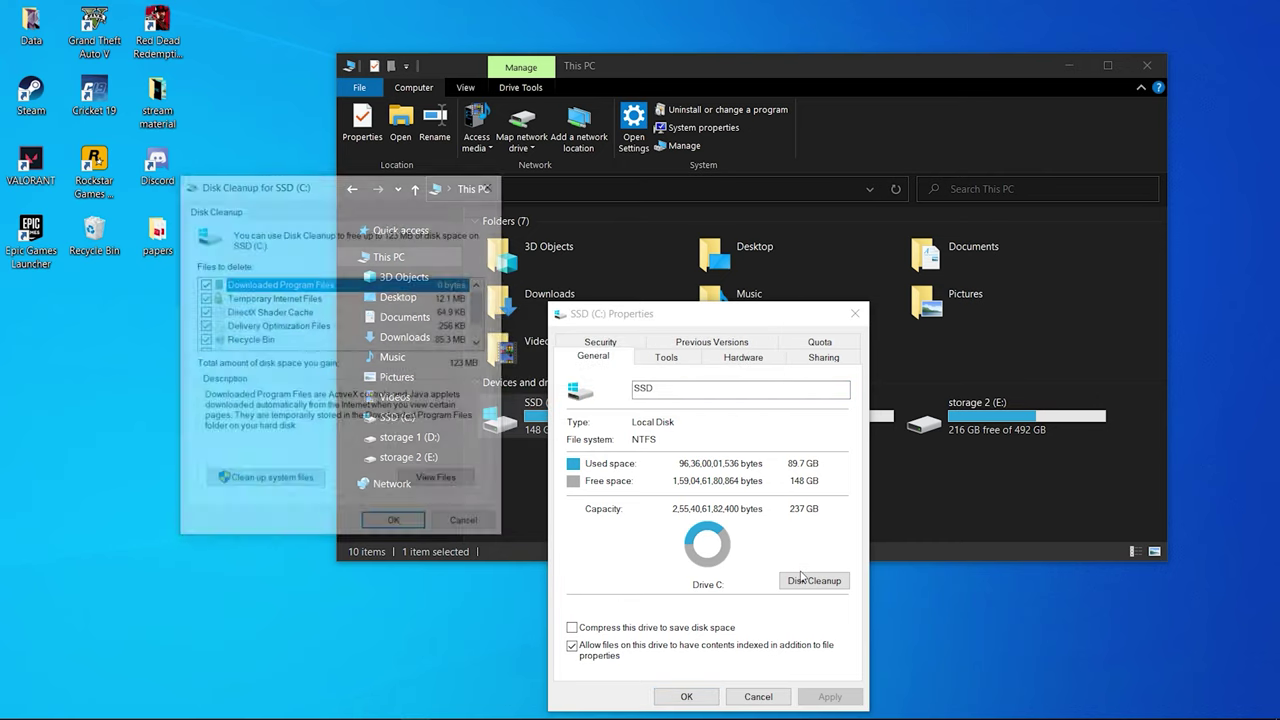
pyautogui.scroll(-1, 375, 314)
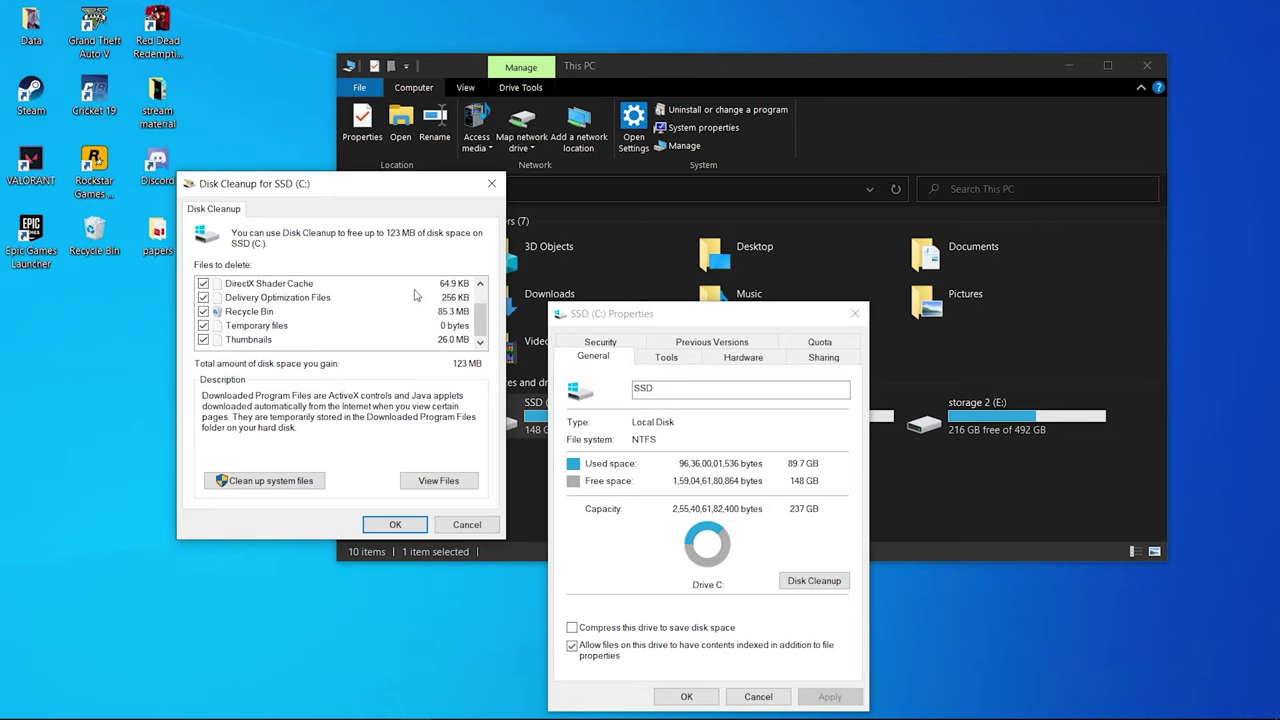
pyautogui.scroll(1, 320, 287)
pyautogui.click(320, 285)
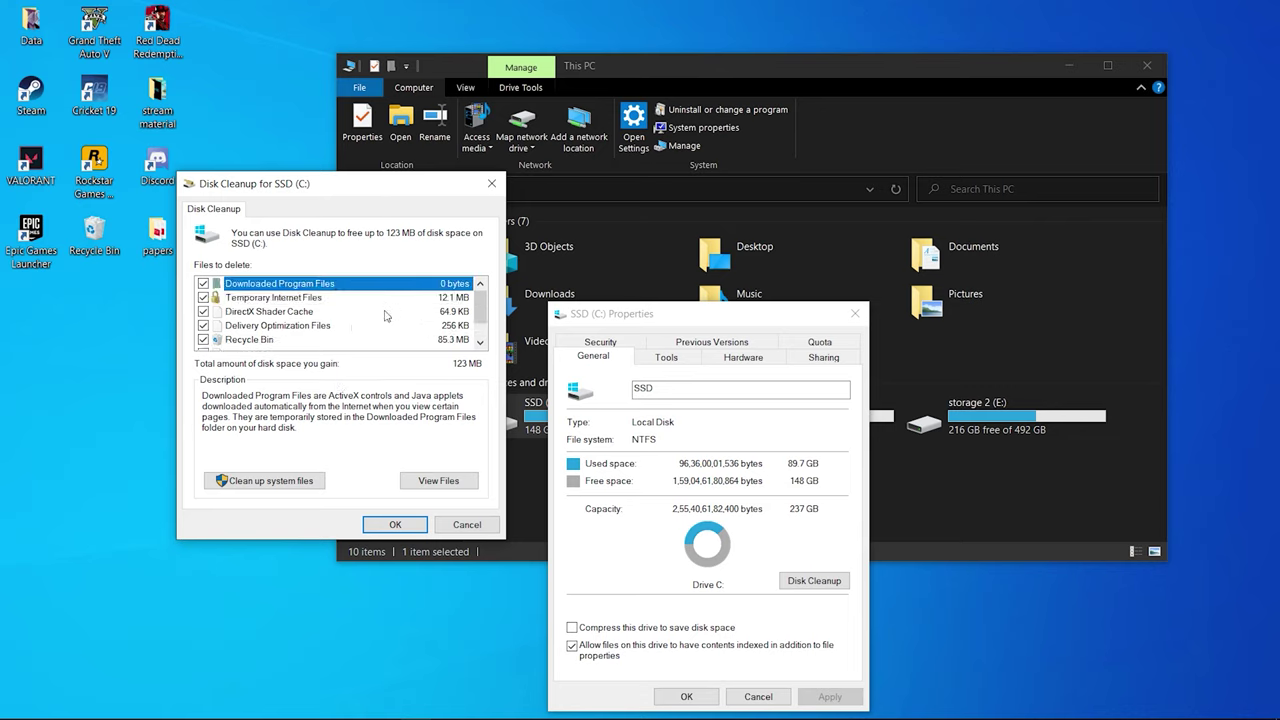
pyautogui.scroll(-1, 385, 316)
pyautogui.click(286, 481)
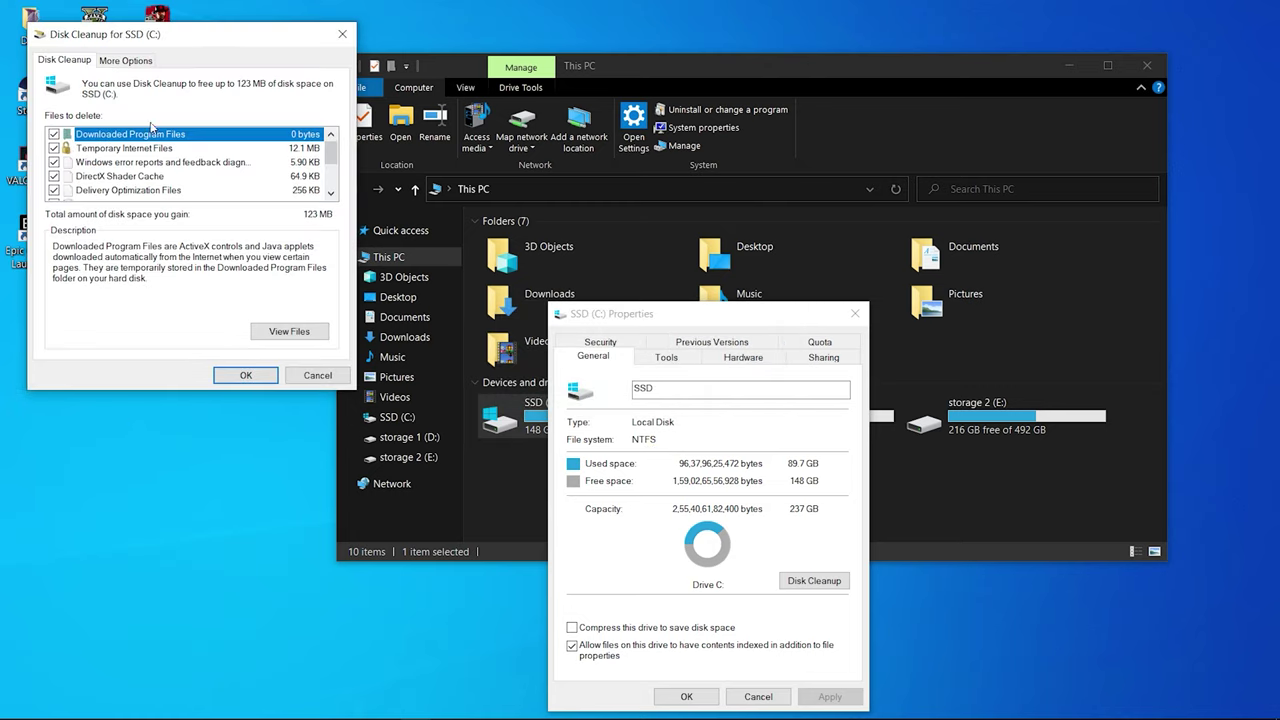
pyautogui.scroll(-2, 174, 160)
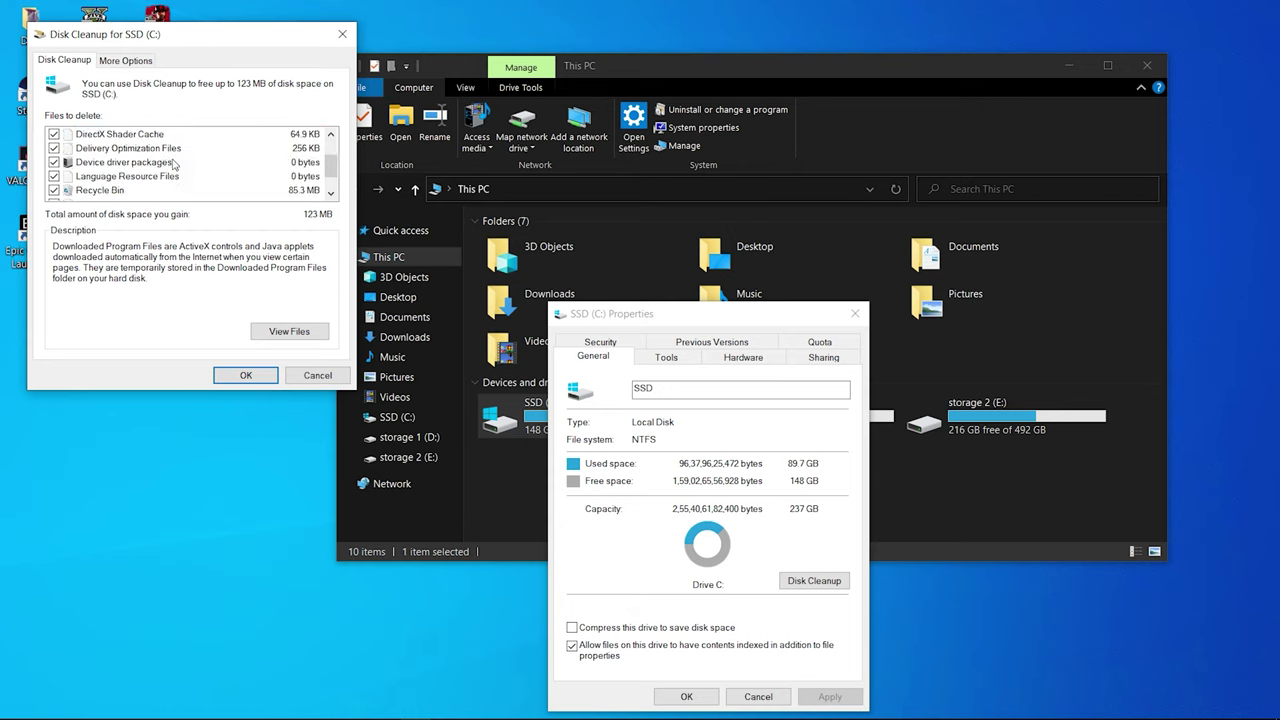
pyautogui.click(247, 375)
pyautogui.click(666, 380)
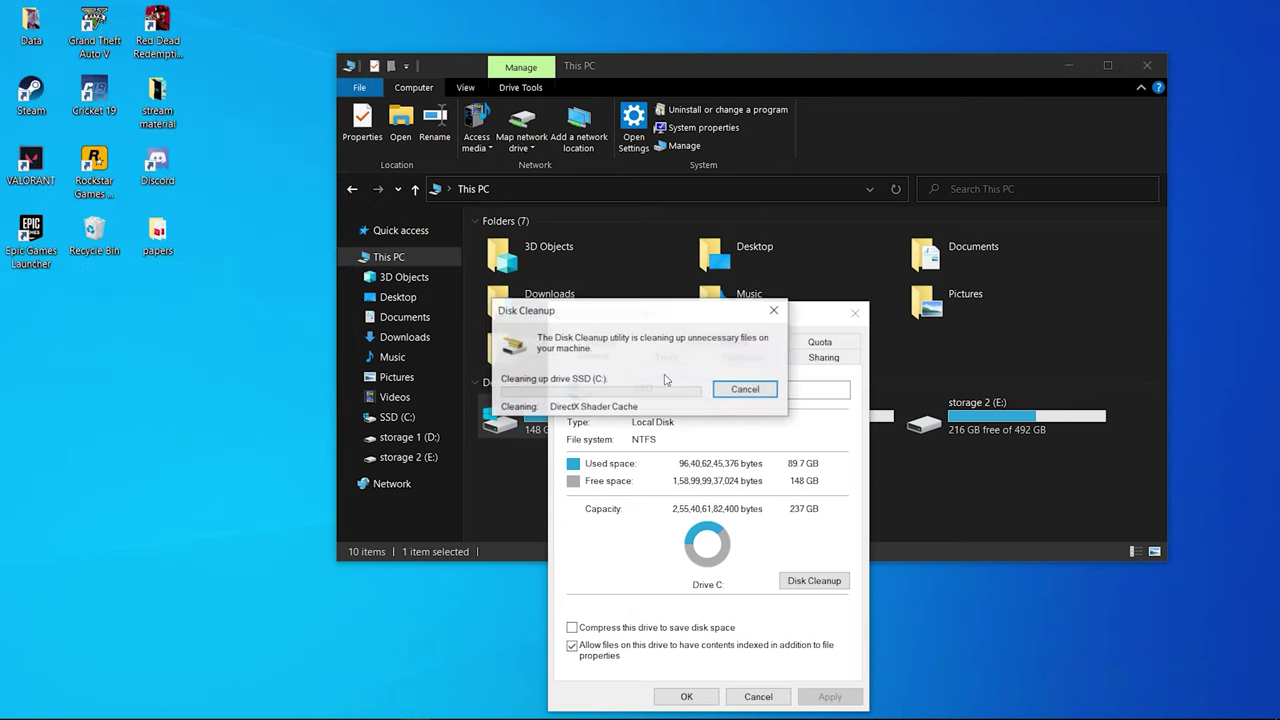